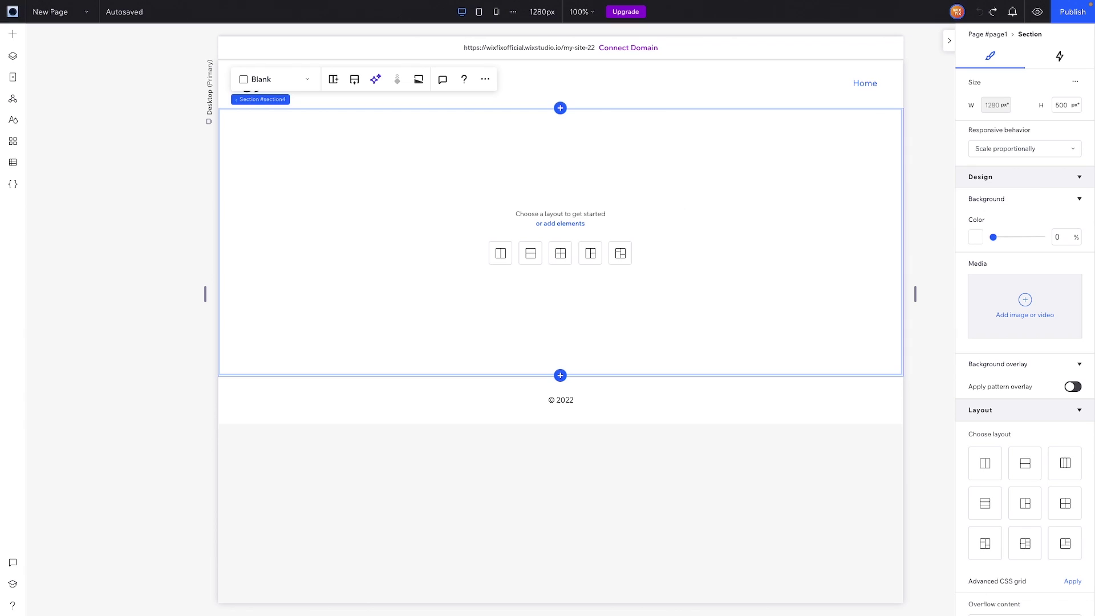
# Drop an 'Add a Title' heading into the empty section, then widen and narrow the canvas to watch it scale
pyautogui.click(13, 35)
pyautogui.moveTo(194, 98); pyautogui.dragTo(456, 154)
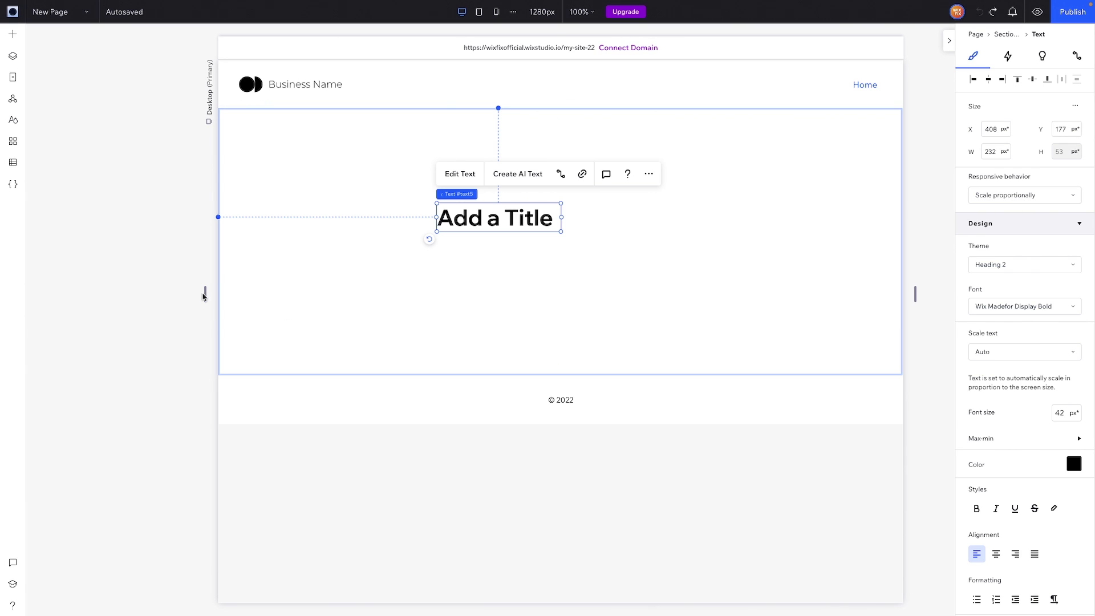
pyautogui.moveTo(205, 295); pyautogui.dragTo(66, 315)
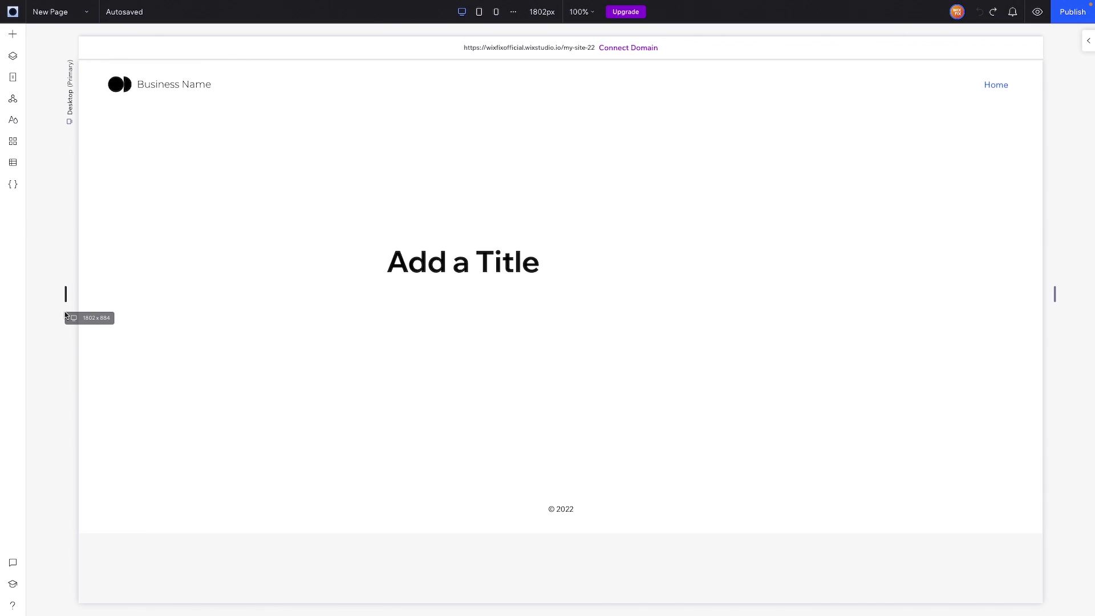
pyautogui.moveTo(65, 314); pyautogui.dragTo(423, 266)
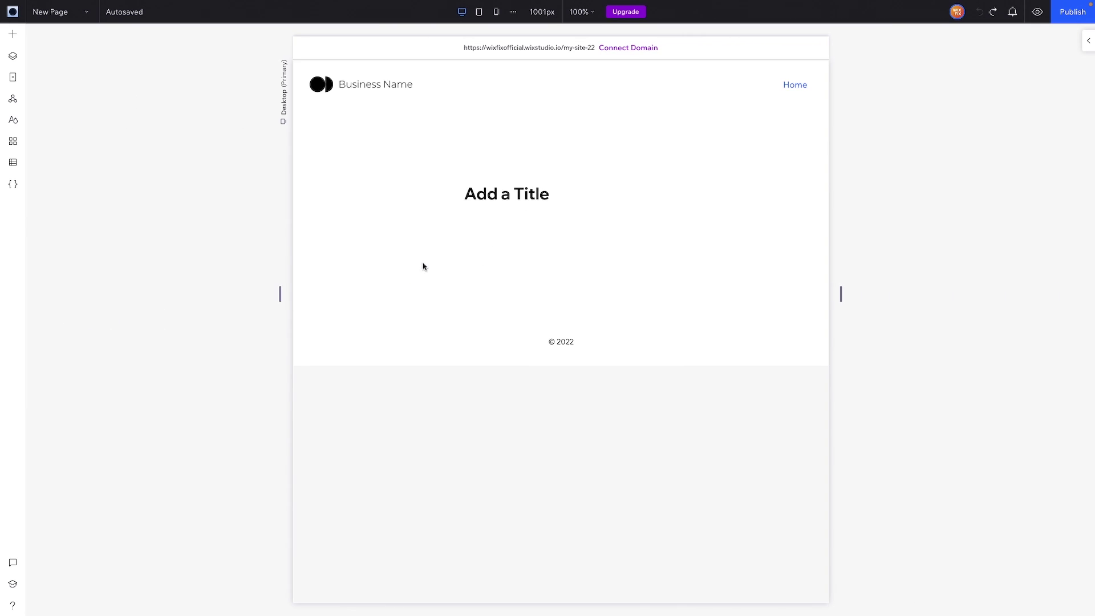
pyautogui.click(479, 13)
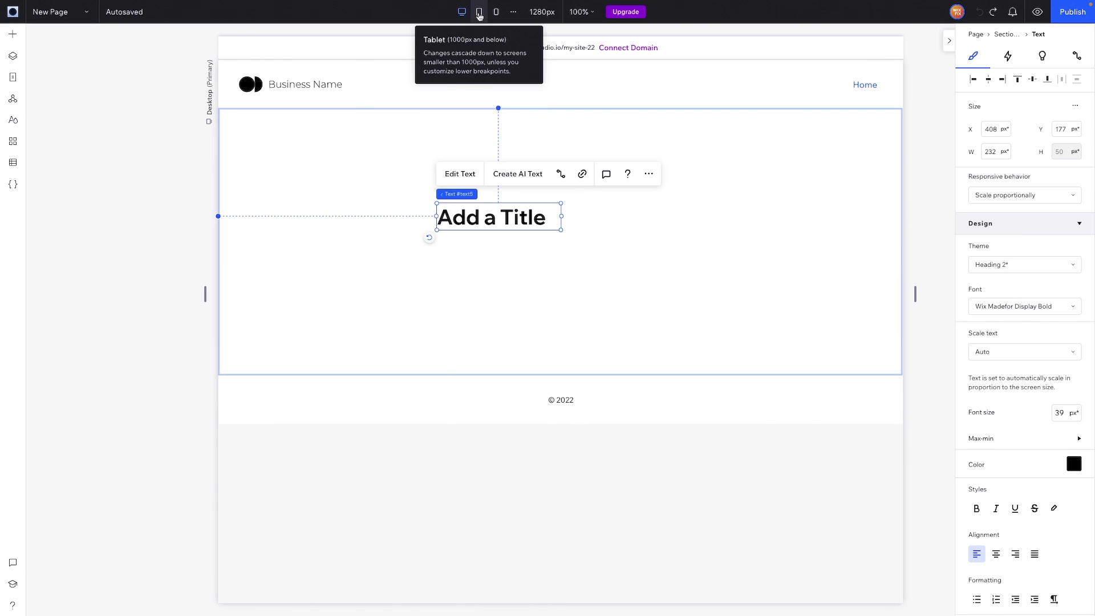
pyautogui.click(496, 12)
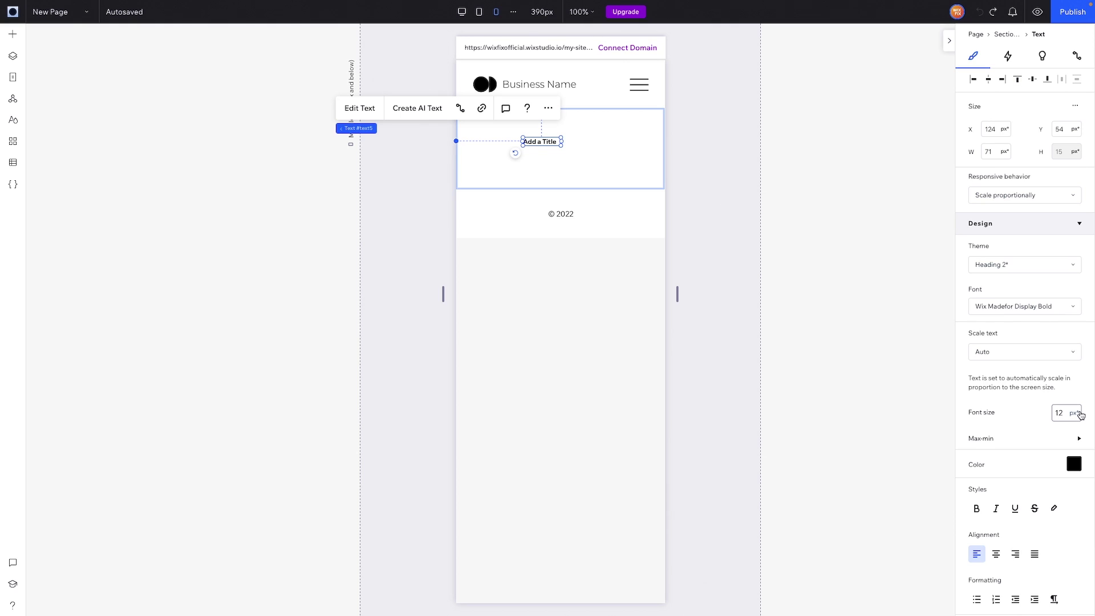
pyautogui.click(461, 13)
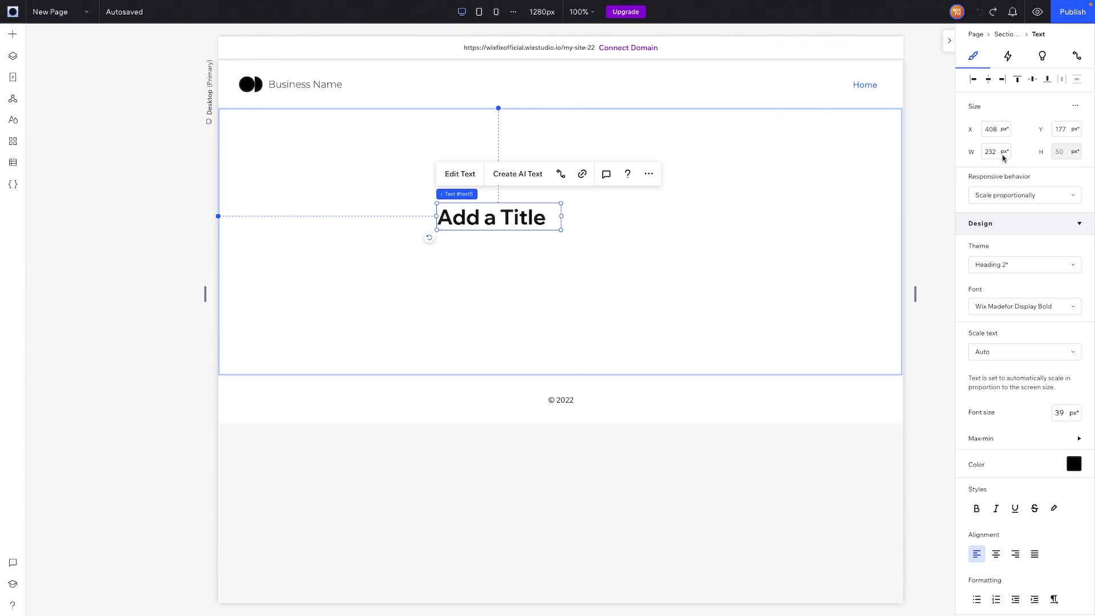
pyautogui.moveTo(1005, 158)
pyautogui.click(537, 13)
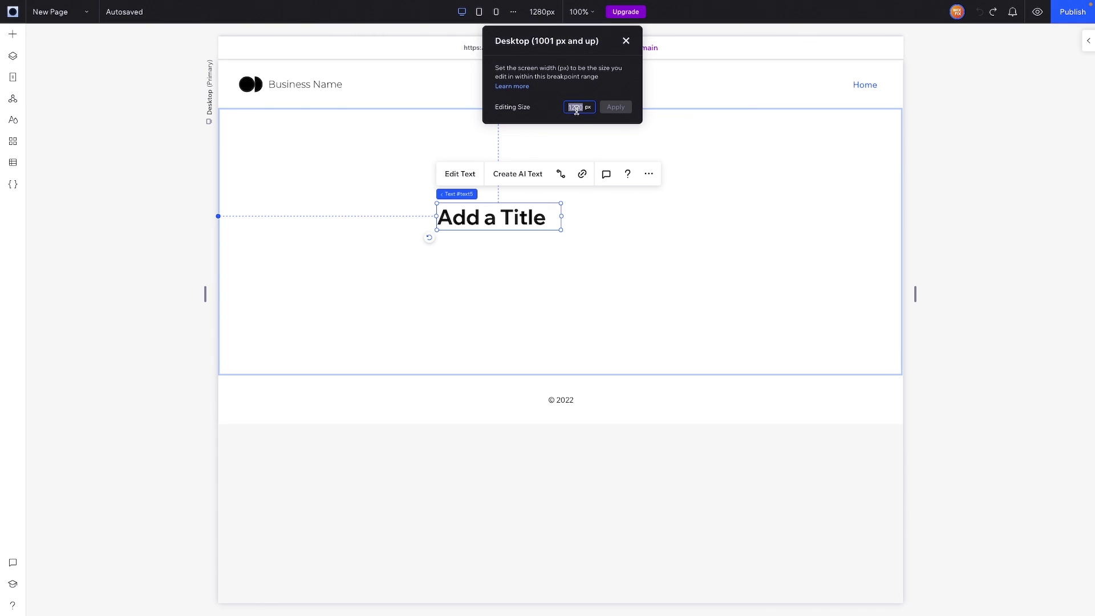
pyautogui.write('1440')
pyautogui.click(614, 109)
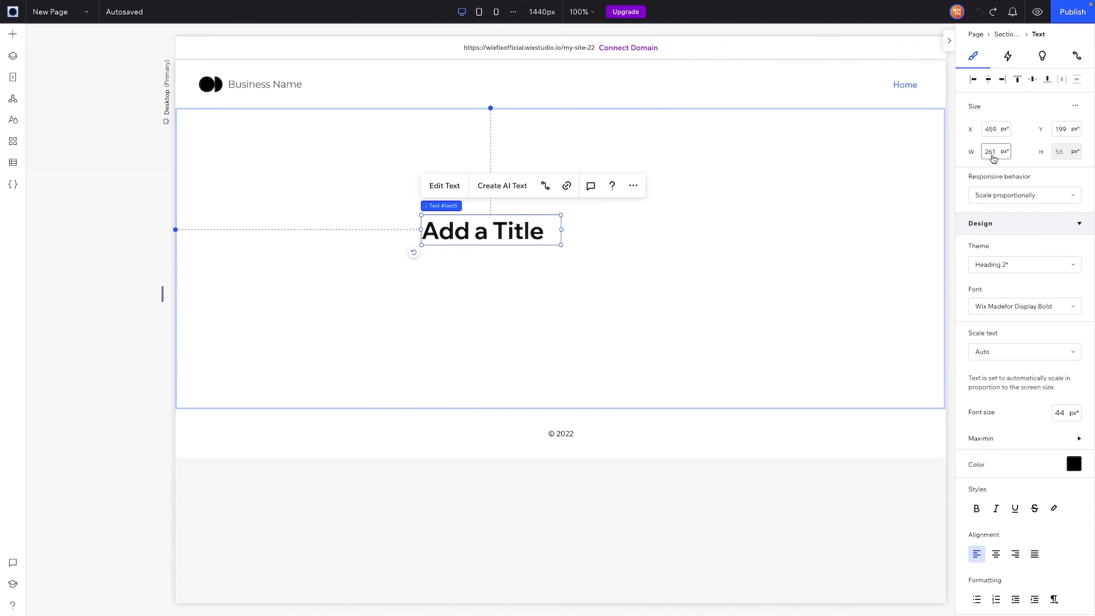
pyautogui.click(541, 12)
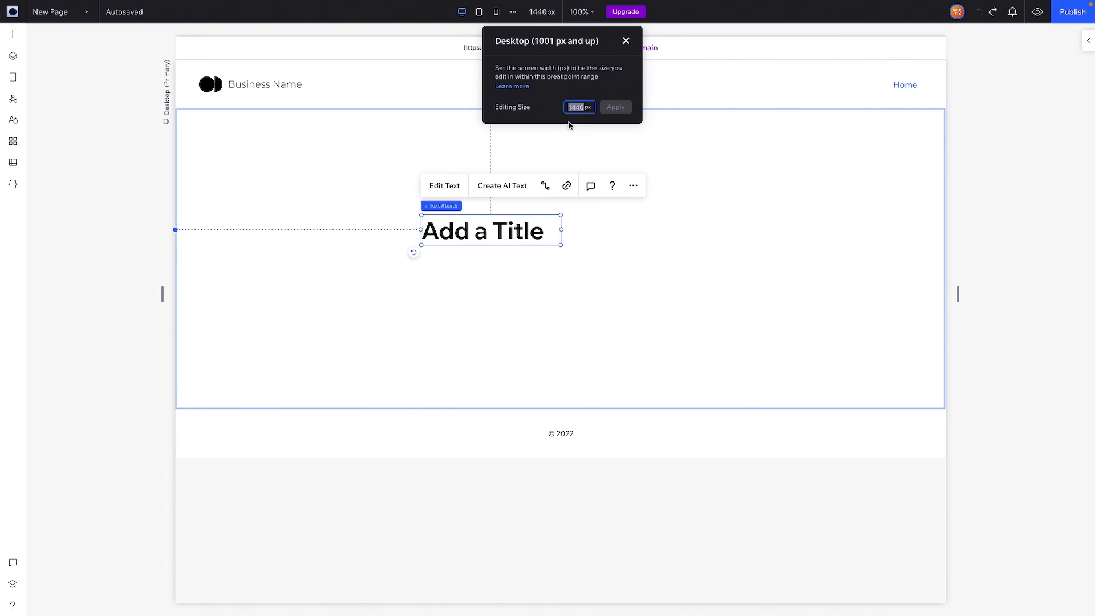
pyautogui.write('1280')
pyautogui.click(609, 109)
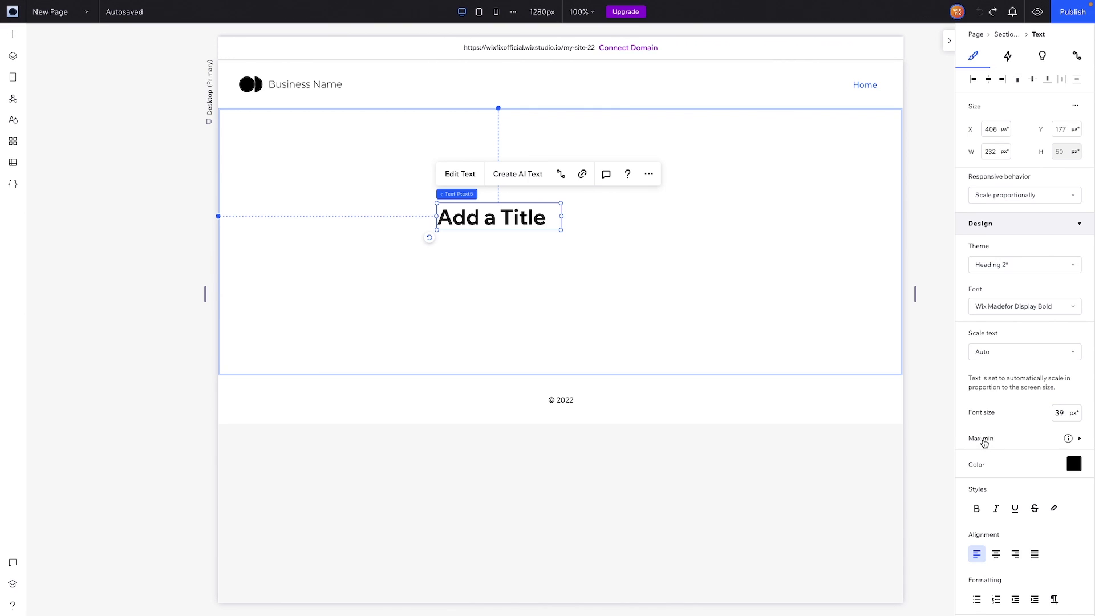
# Give the heading a 24px minimum font size and check it at Mobile and Tablet widths
pyautogui.click(984, 443)
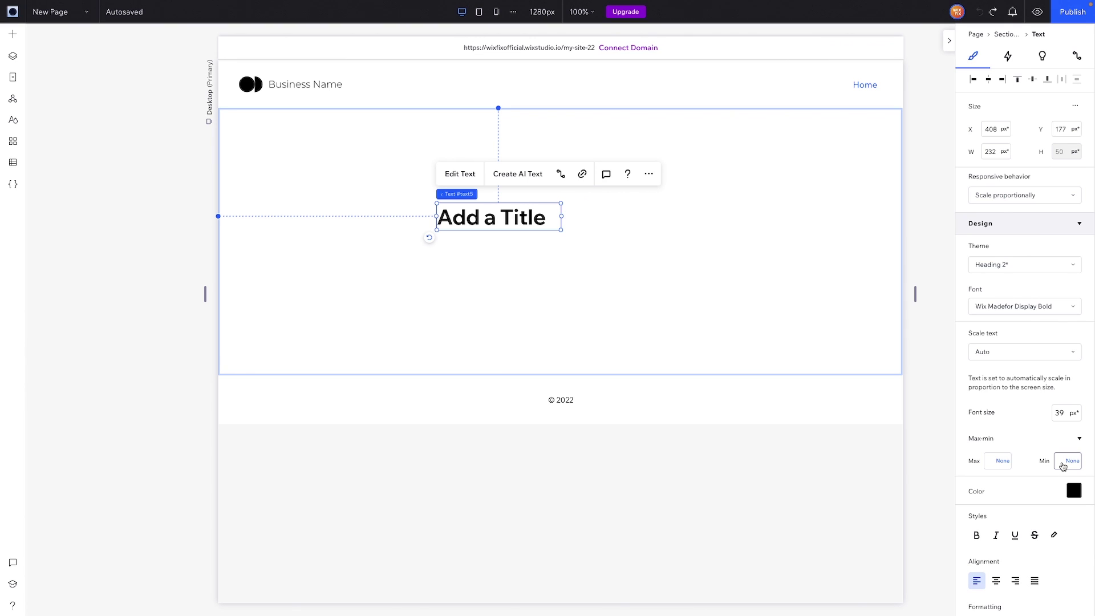
pyautogui.click(499, 18)
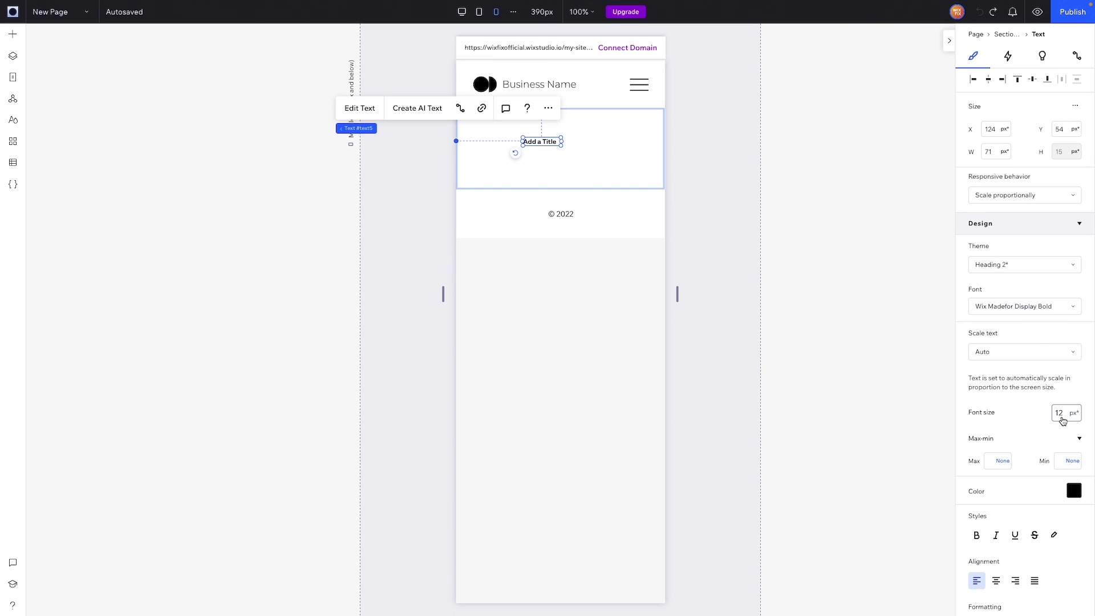
pyautogui.hotkey('ctrl', 'shift', 'd')
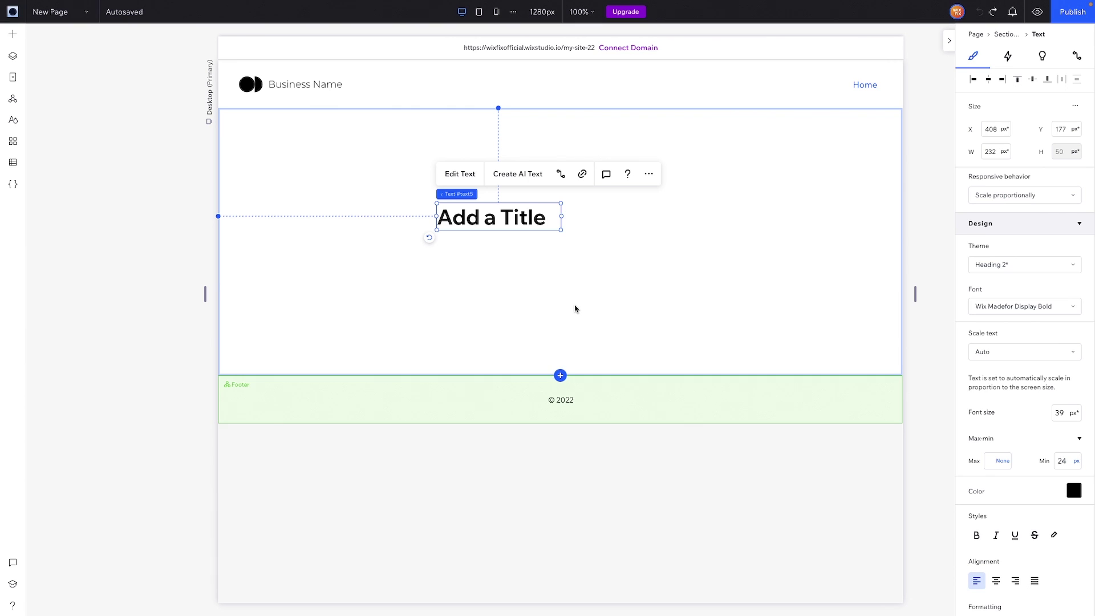
pyautogui.click(480, 17)
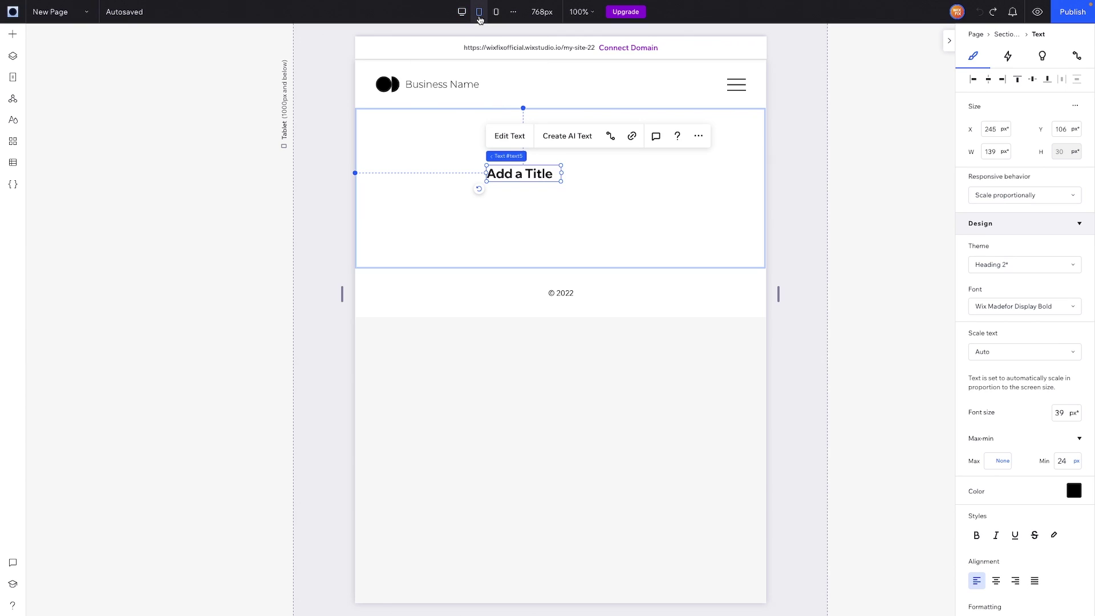
pyautogui.click(497, 13)
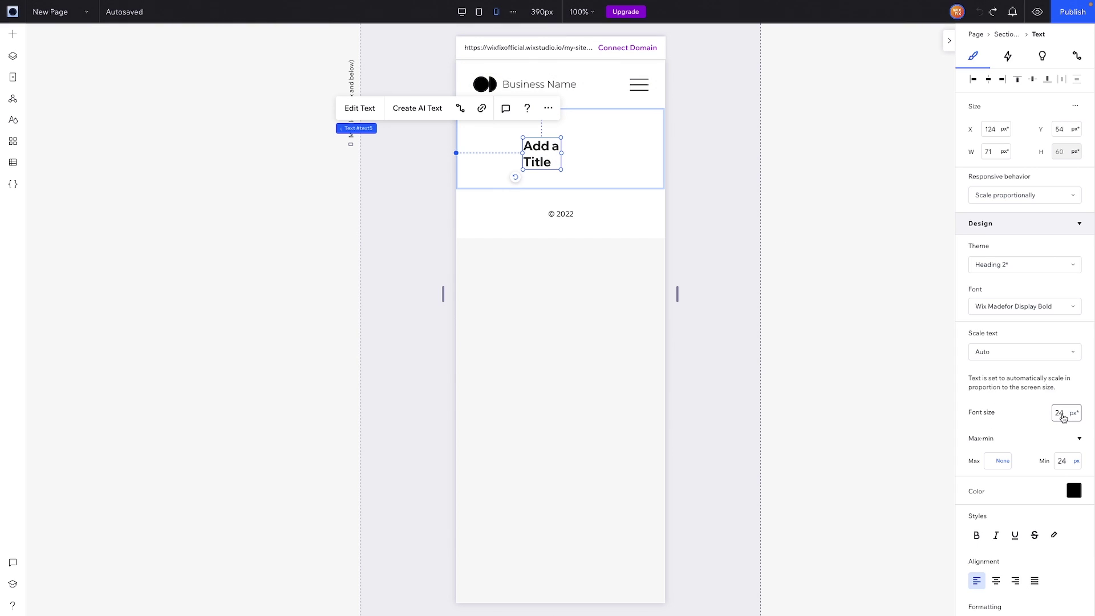
# Set the paragraph under the title to a 14px minimum font size, viewed at Mobile width
pyautogui.click(462, 11)
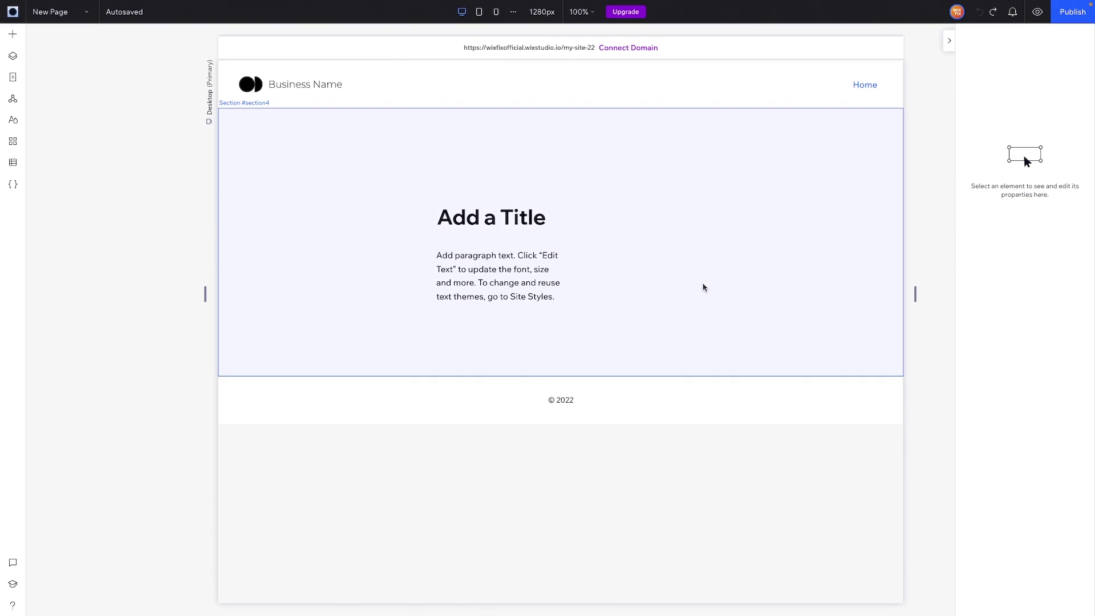
pyautogui.click(562, 276)
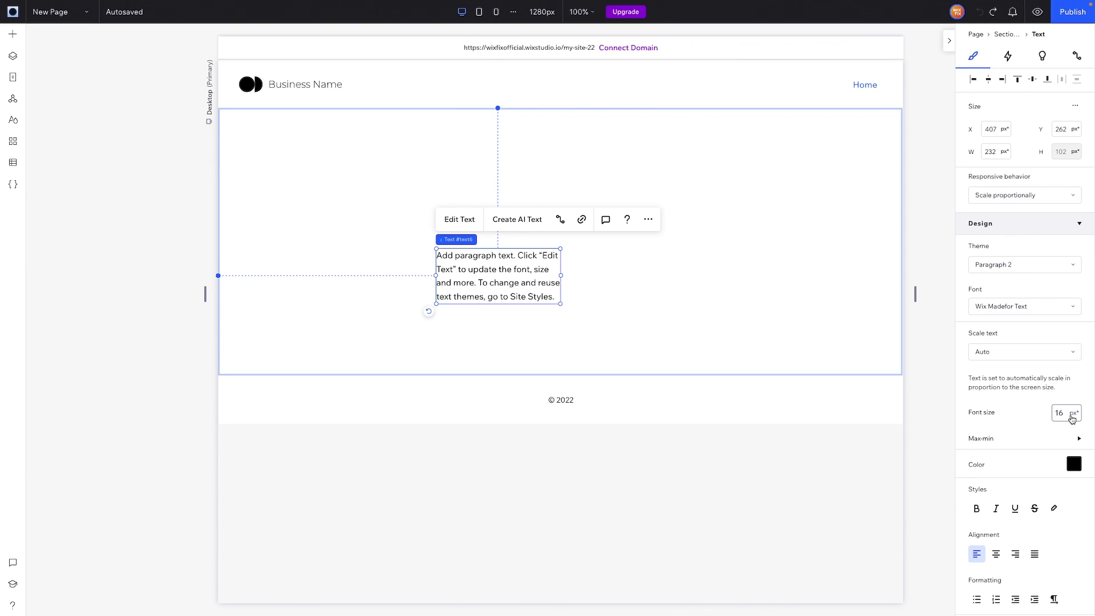
pyautogui.click(978, 443)
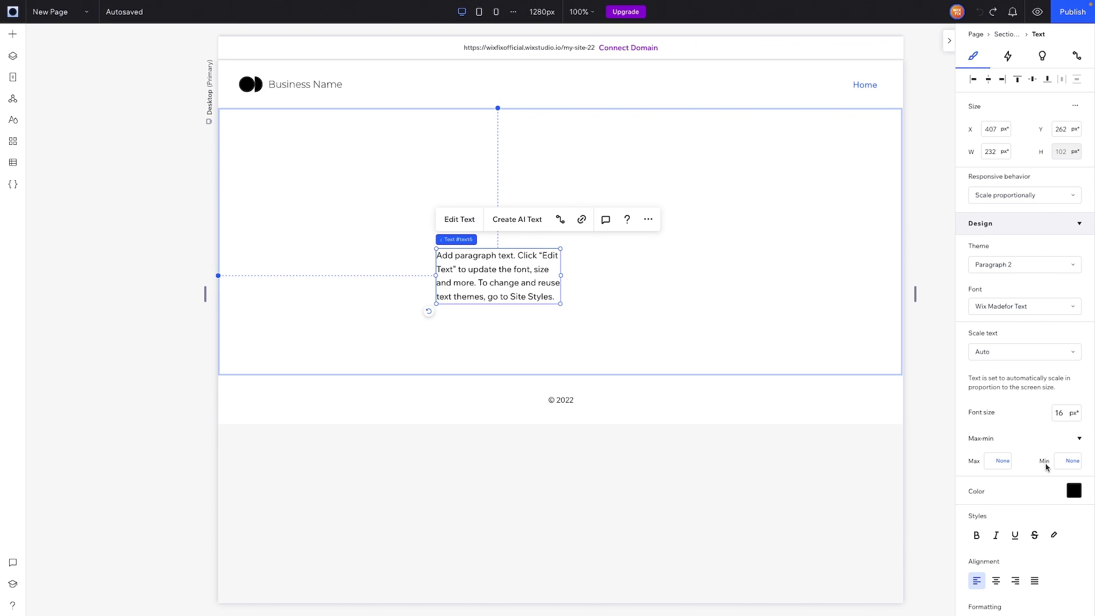
pyautogui.click(1058, 464)
pyautogui.click(479, 13)
pyautogui.click(494, 14)
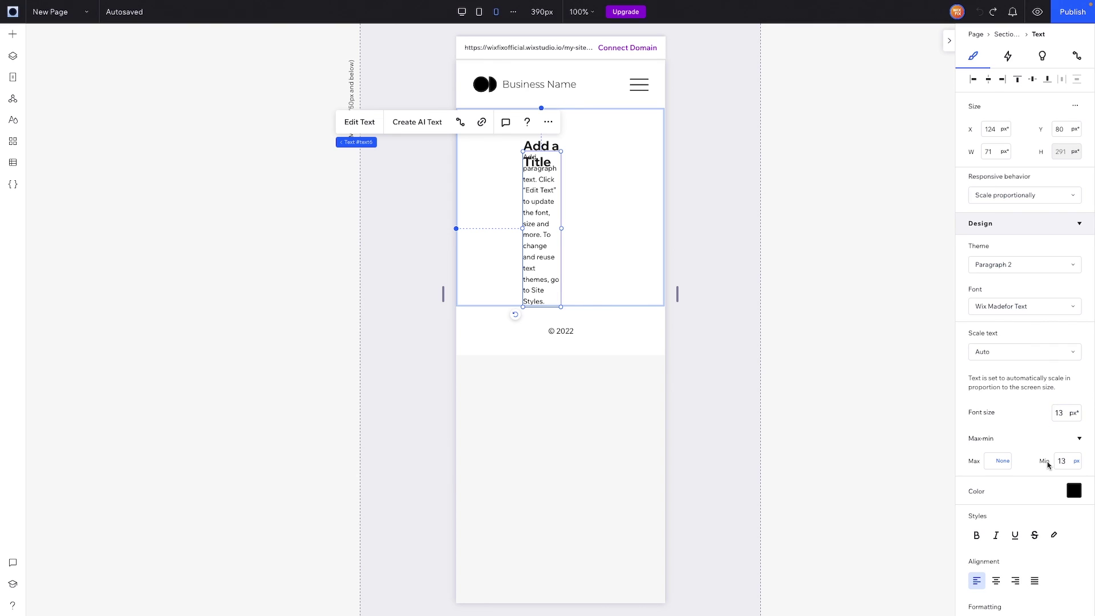
pyautogui.click(1069, 462)
pyautogui.write('14')
pyautogui.press('Return')
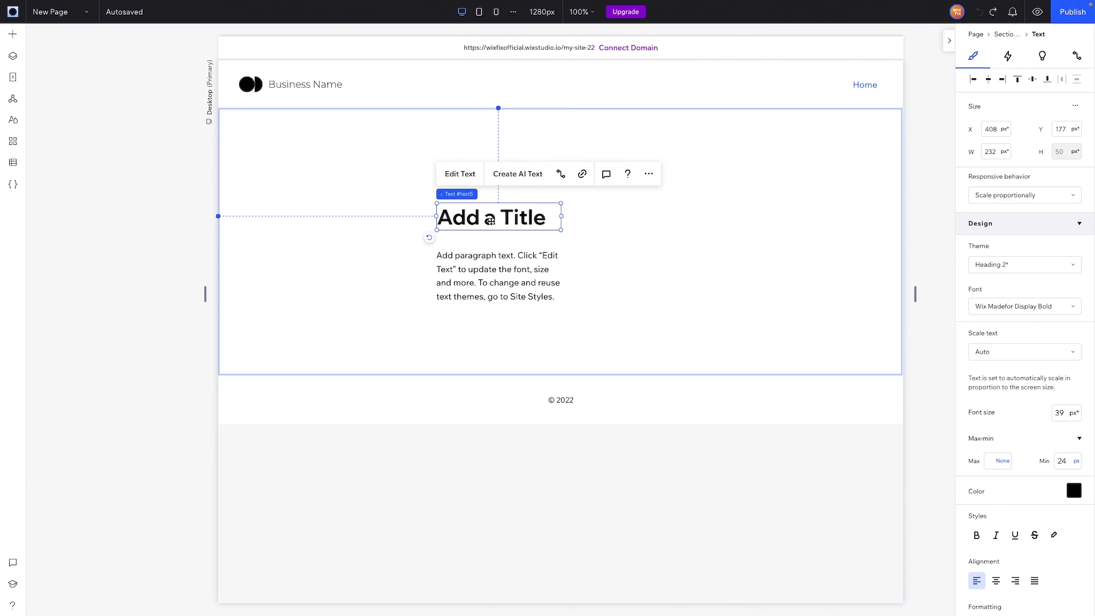
# Switch the title's text scaling to Custom, ranging from 64px down to 24px
pyautogui.click(995, 351)
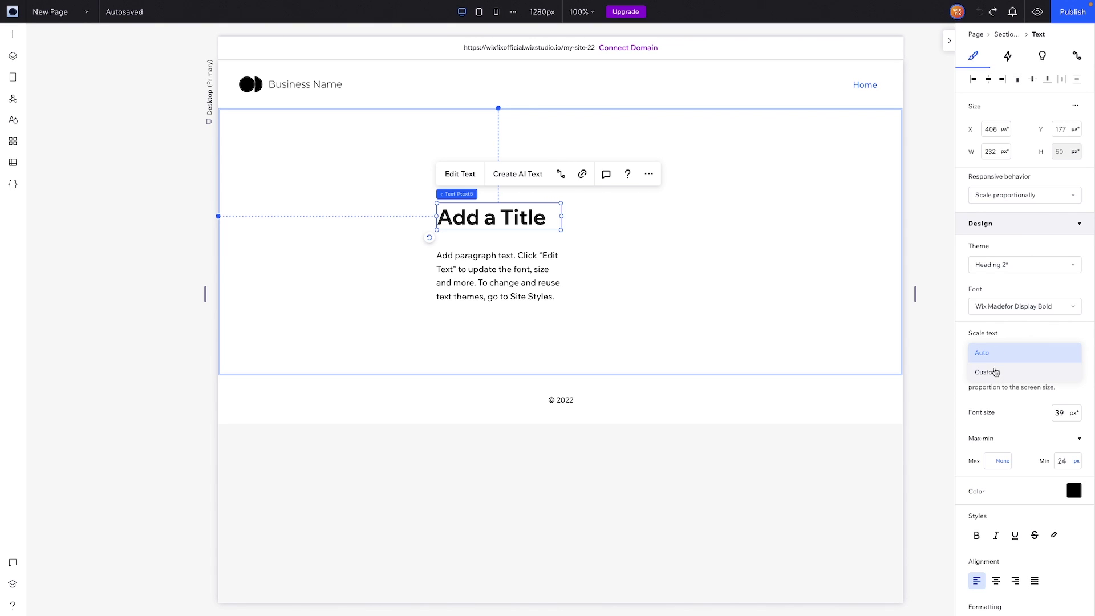
pyautogui.click(995, 372)
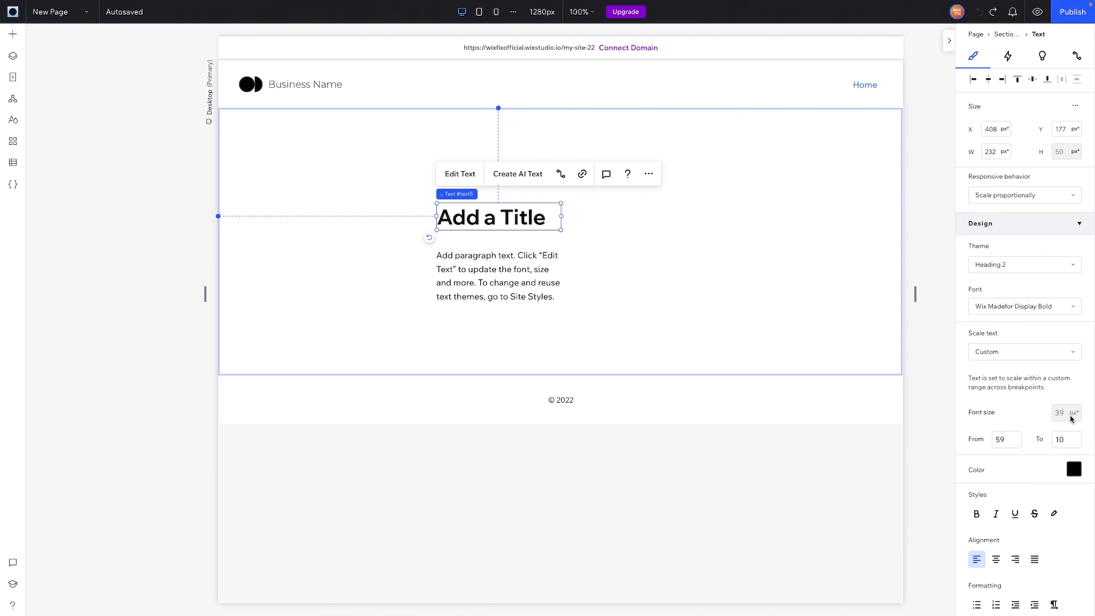
pyautogui.click(1009, 442)
pyautogui.write('64')
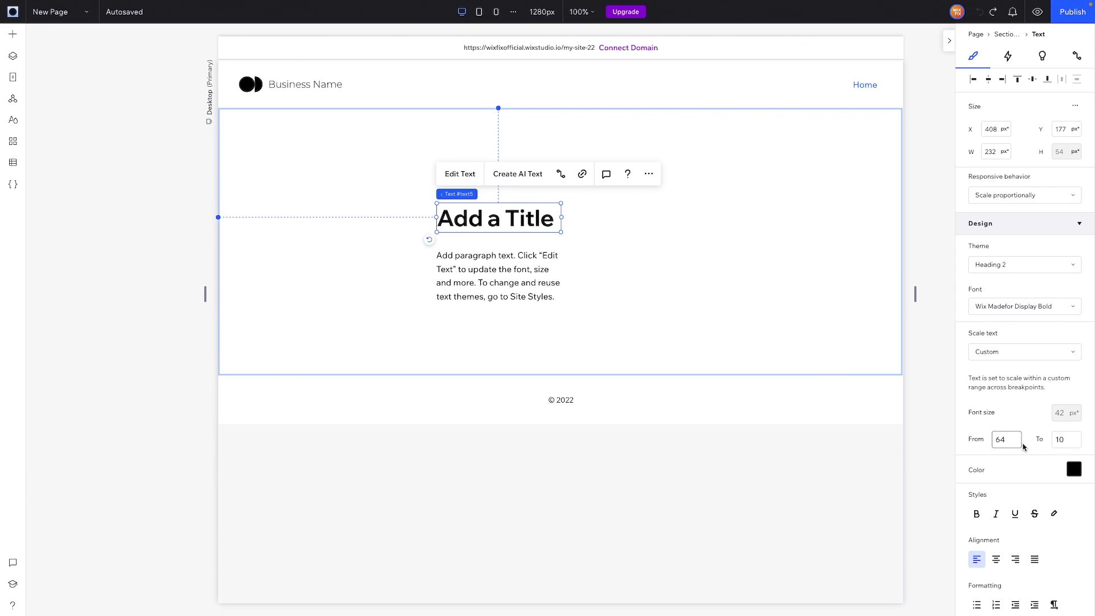
pyautogui.click(1060, 439)
pyautogui.write('24')
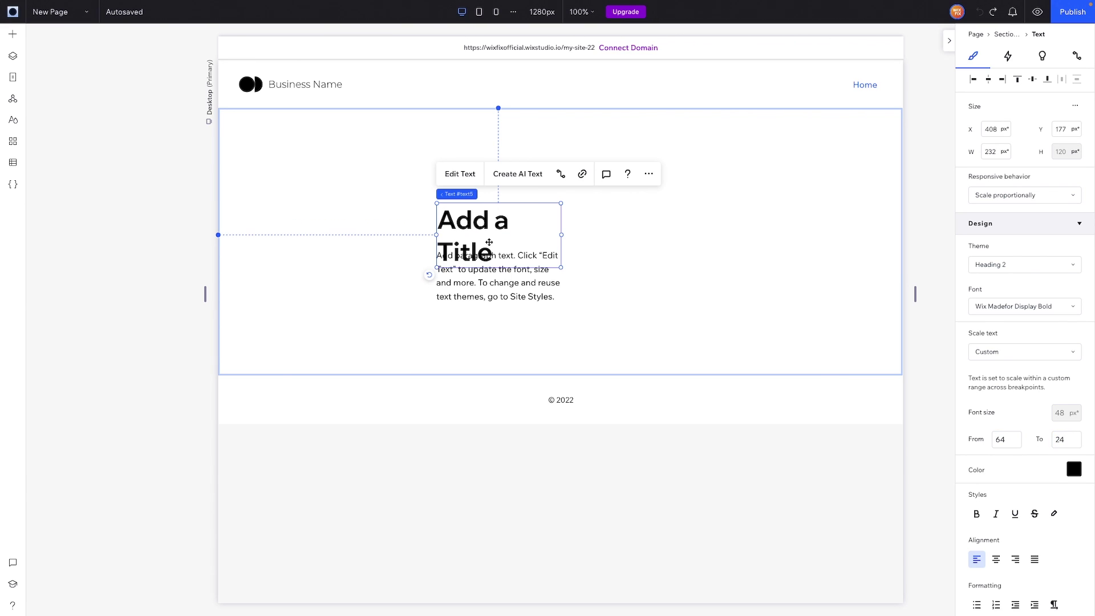
# Widen the title's text box and preview it at narrower widths and on Mobile
pyautogui.moveTo(562, 237); pyautogui.dragTo(612, 237)
pyautogui.moveTo(205, 293); pyautogui.dragTo(391, 259)
pyautogui.click(496, 11)
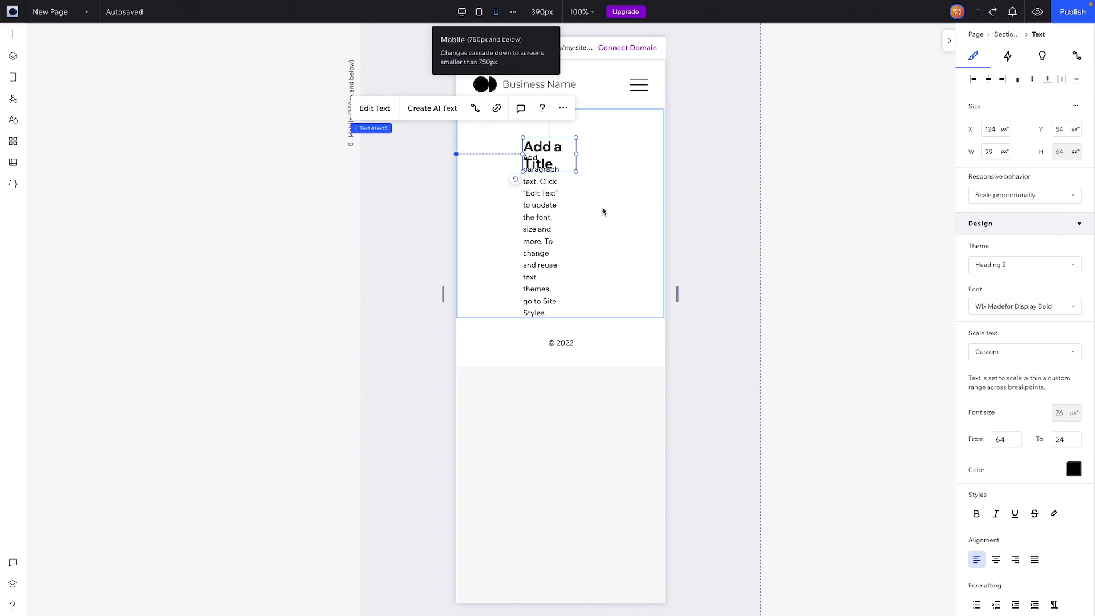
pyautogui.click(462, 12)
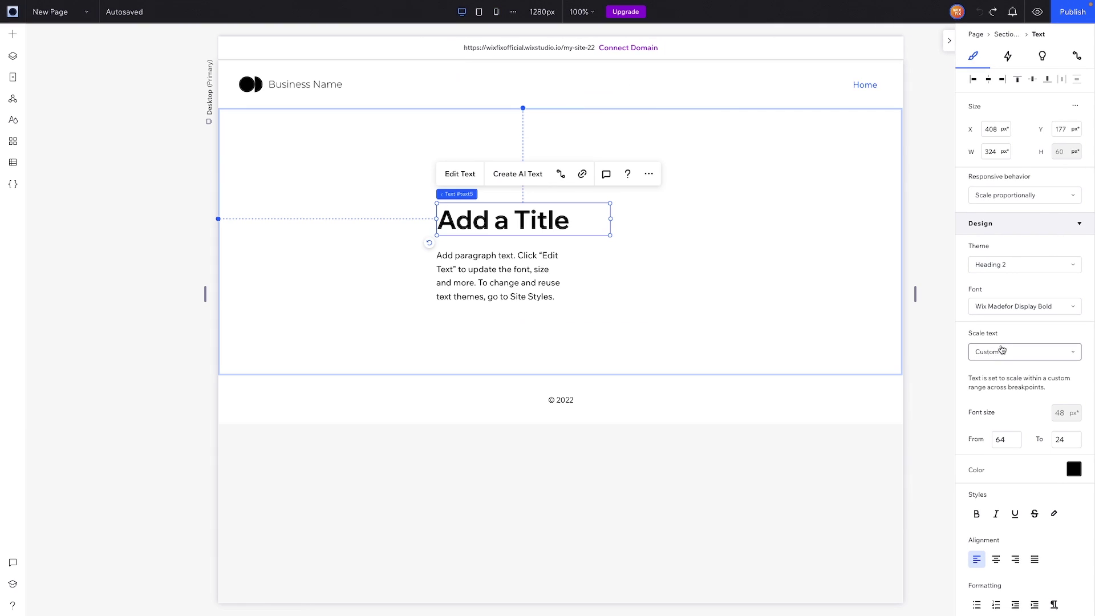
pyautogui.click(995, 354)
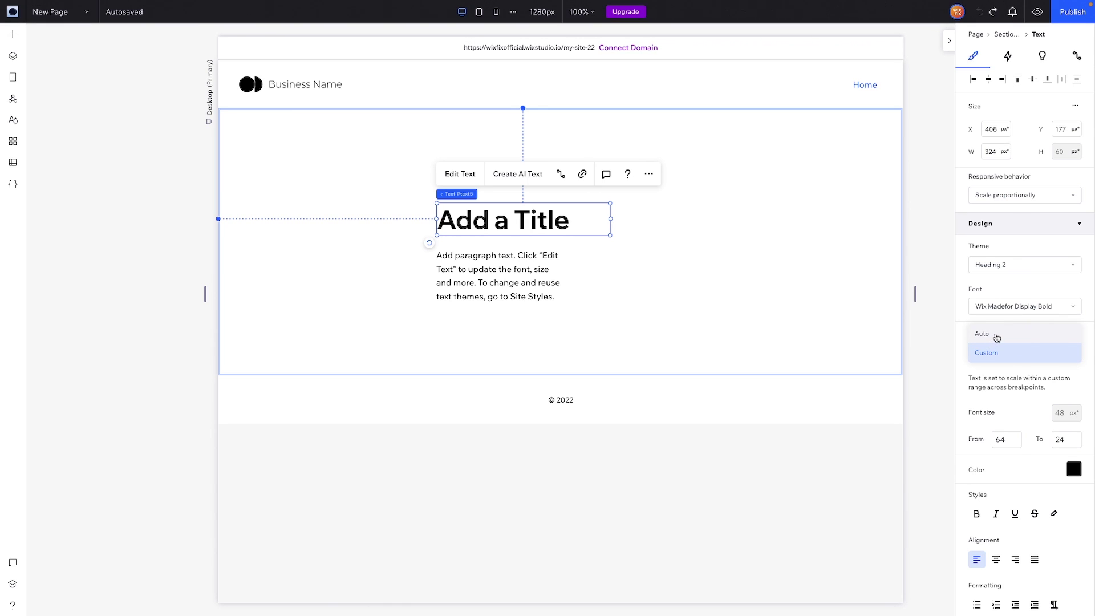
# Set the title's text scaling to Auto with a 24px minimum size
pyautogui.click(995, 337)
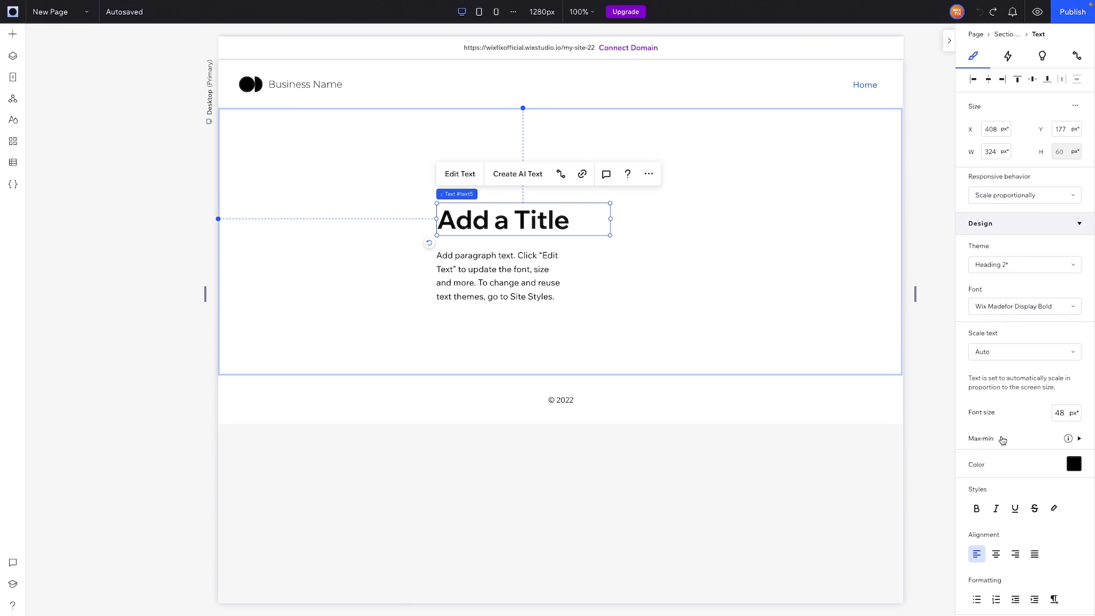
pyautogui.click(1002, 439)
pyautogui.click(1067, 461)
pyautogui.write('24')
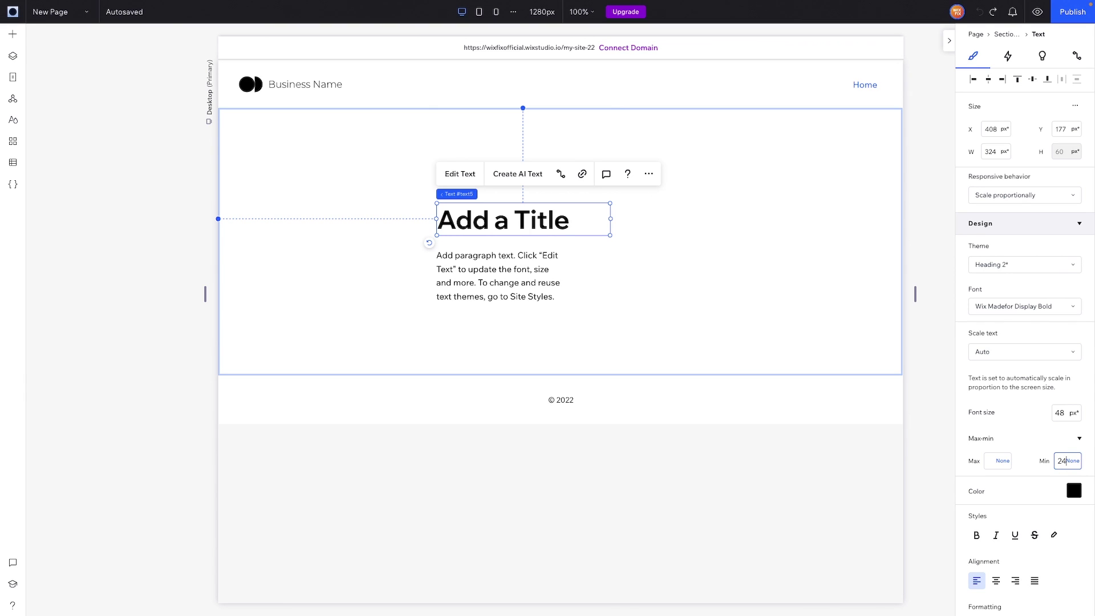
pyautogui.press('Return')
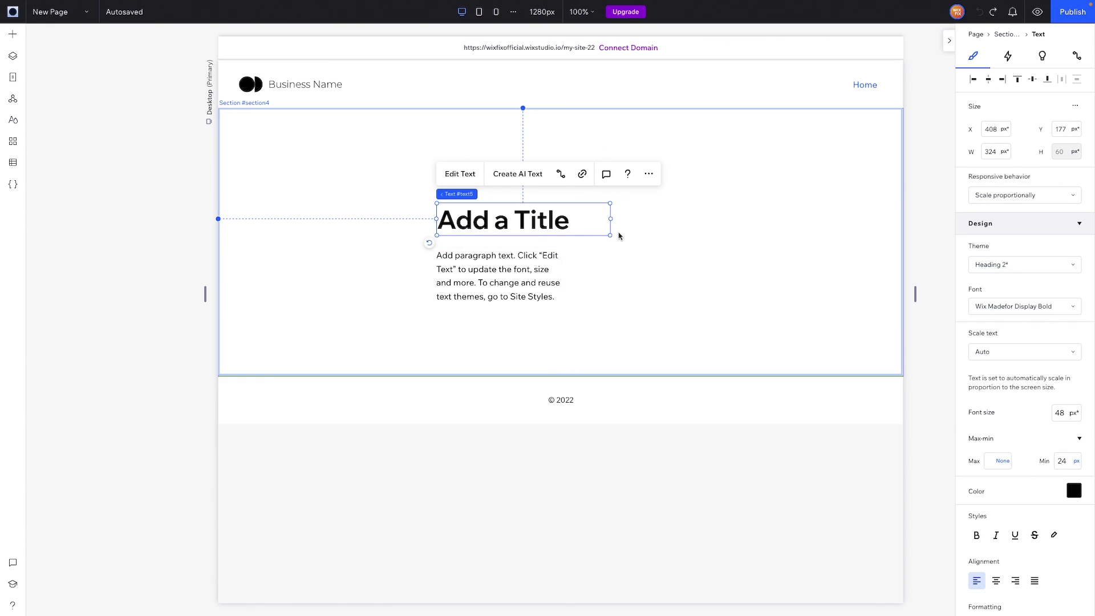
# Raise the title's Tablet minimum text size to 36px, then check Mobile and return to Desktop
pyautogui.click(478, 21)
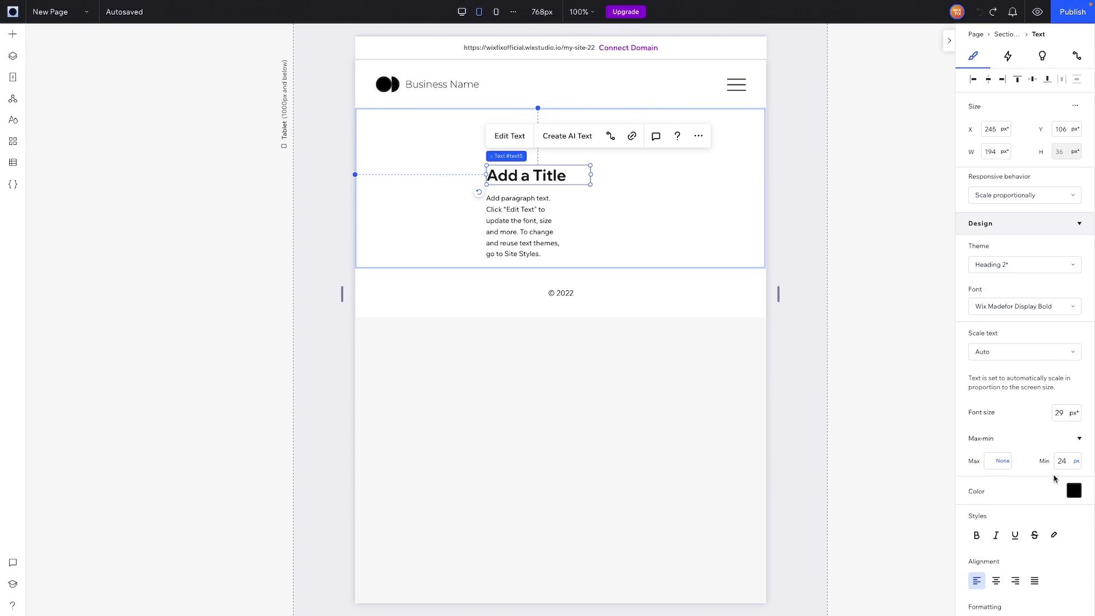
pyautogui.click(1068, 465)
pyautogui.write('36')
pyautogui.press('Return')
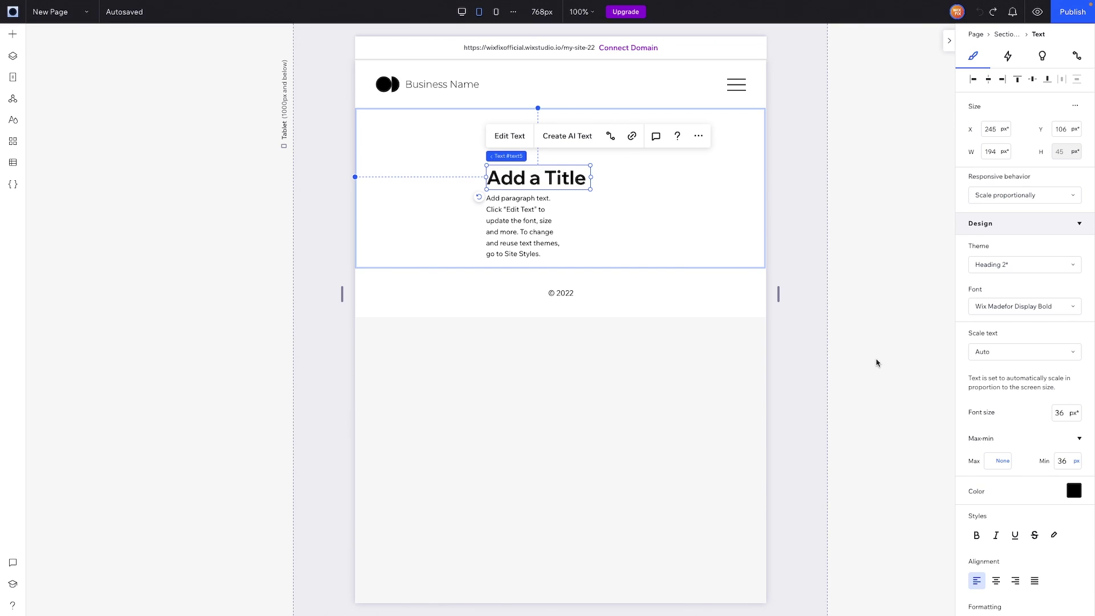
pyautogui.click(494, 13)
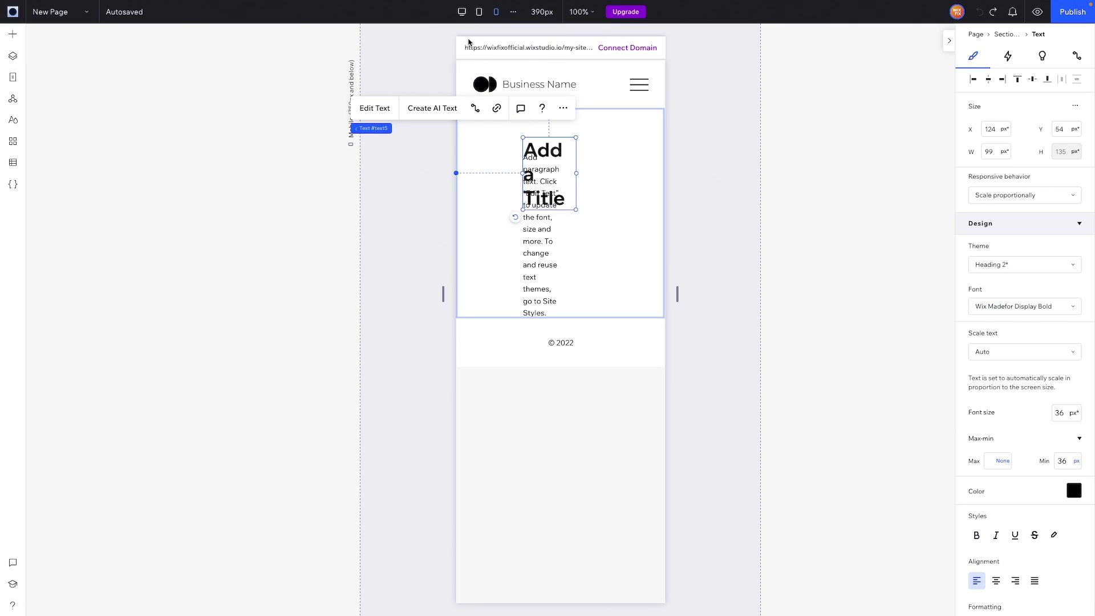
pyautogui.click(462, 15)
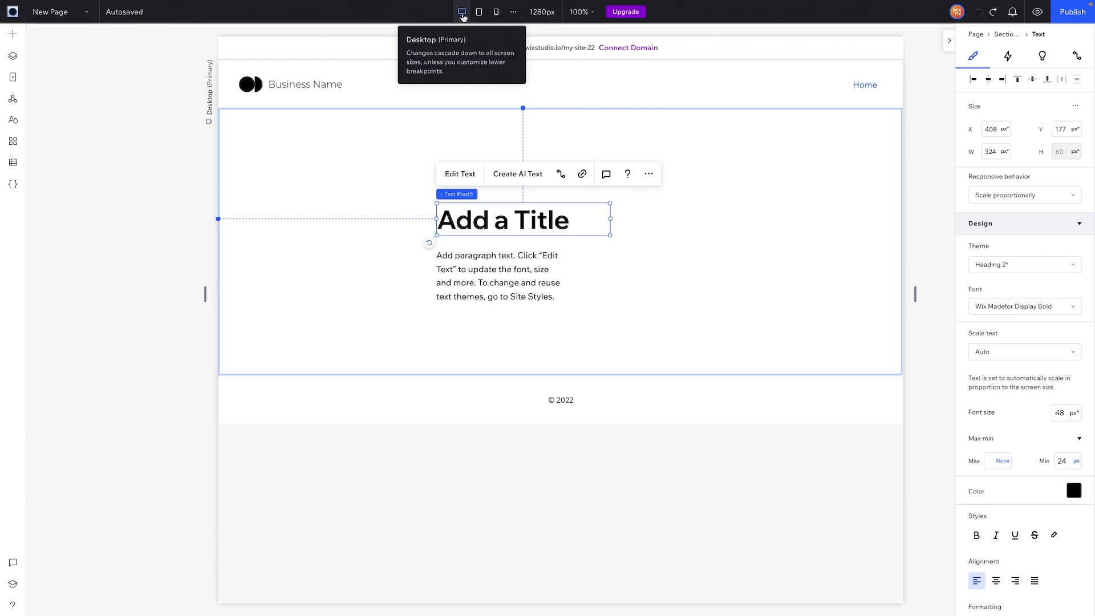
# Lower the title's Mobile minimum text size to 24px, confirming Tablet still uses 36px
pyautogui.click(480, 12)
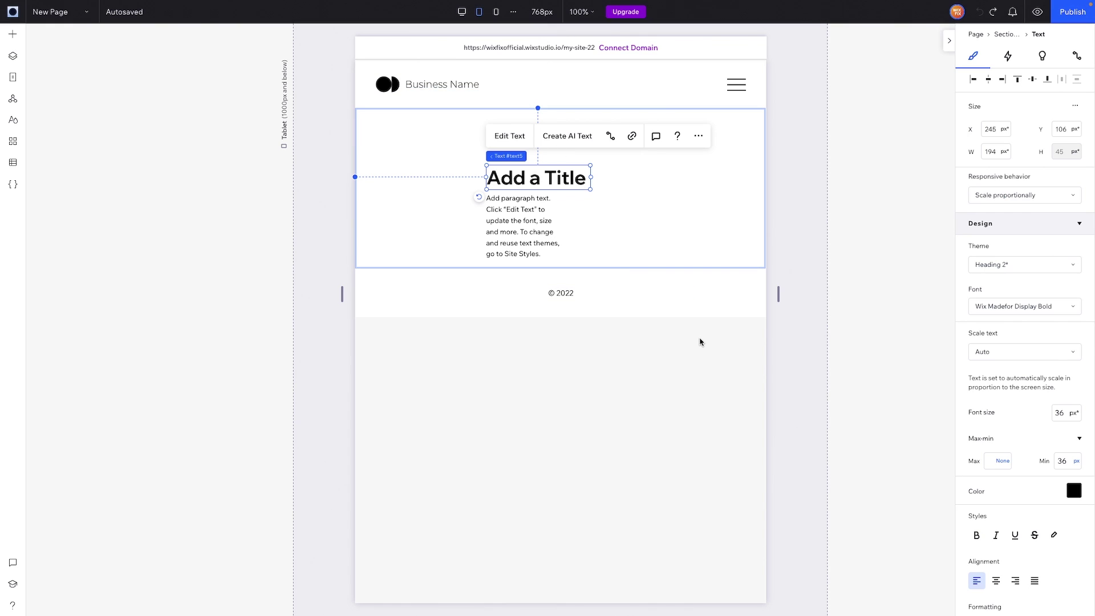
pyautogui.click(461, 12)
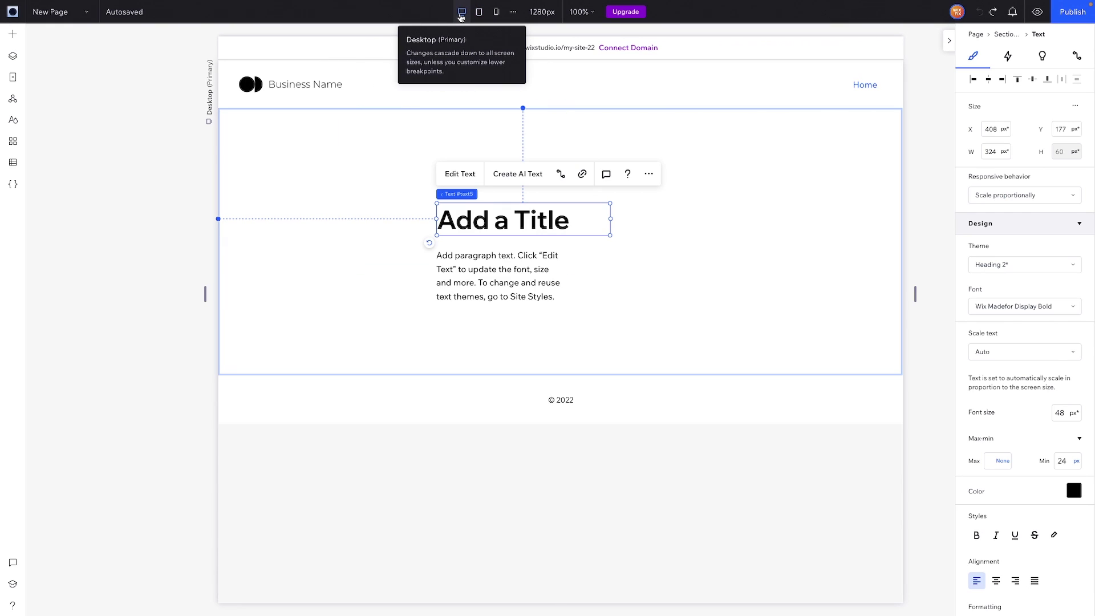
pyautogui.click(496, 12)
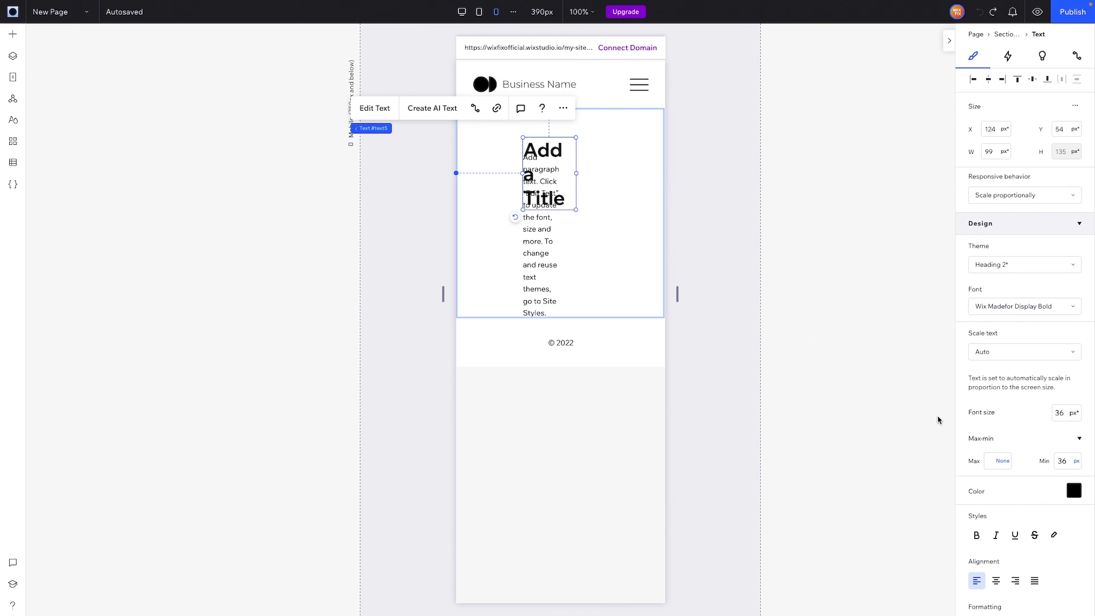
pyautogui.click(1069, 463)
pyautogui.write('24')
pyautogui.press('Return')
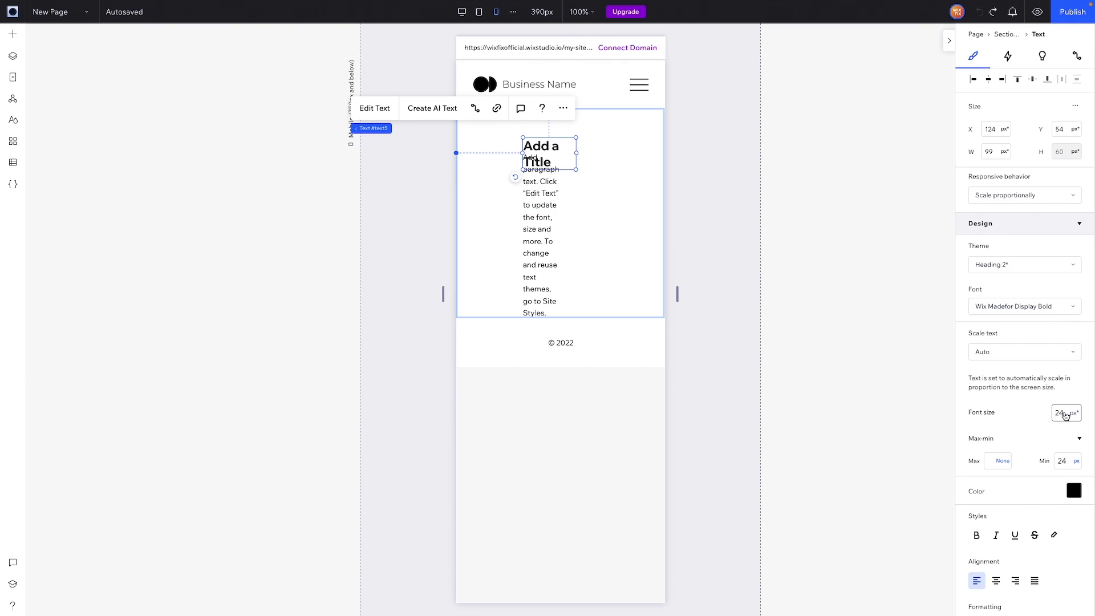
pyautogui.click(479, 12)
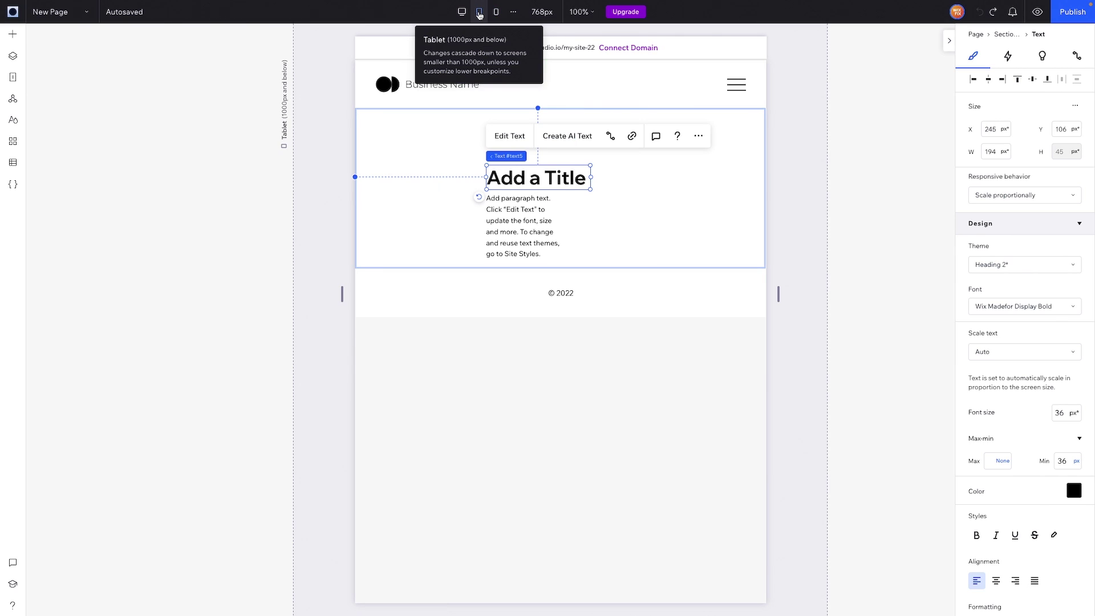
pyautogui.click(461, 12)
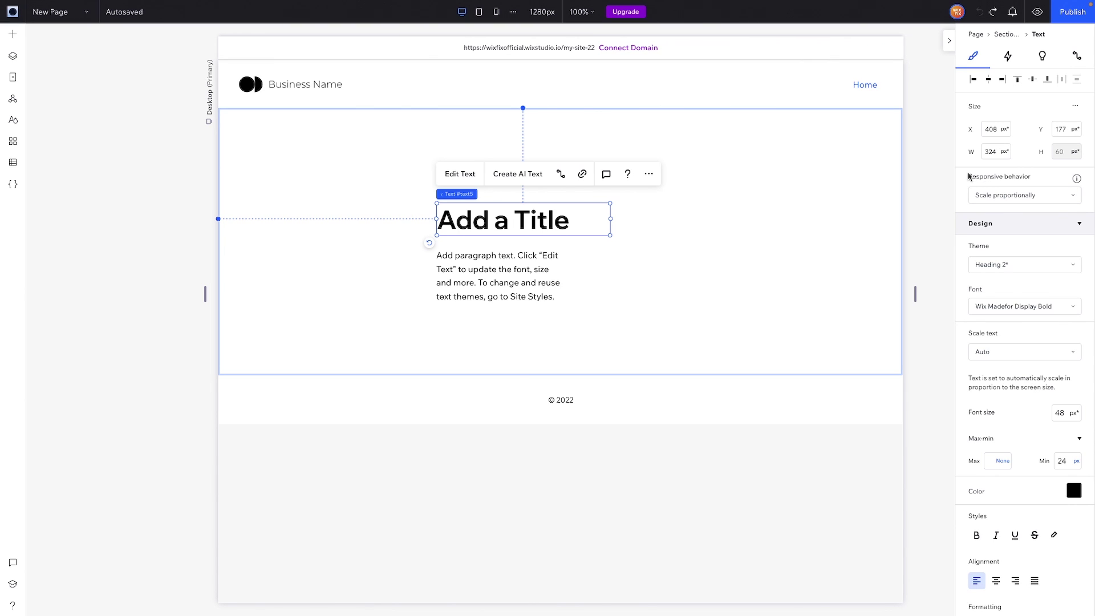
# Set the title's responsive behavior to Fixed at 48px and test it by resizing the canvas
pyautogui.click(1010, 201)
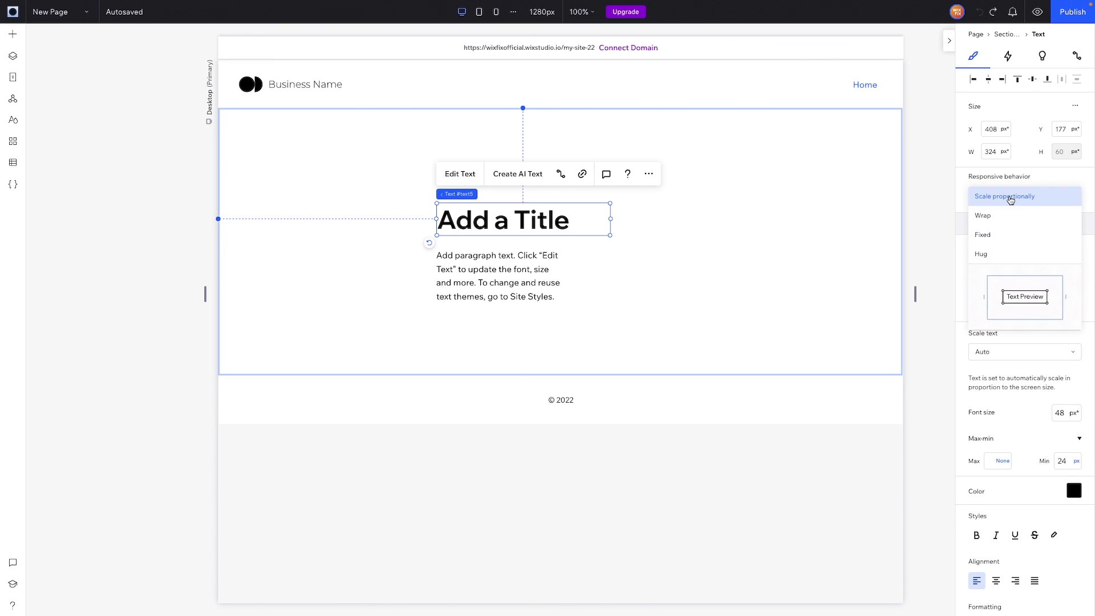
pyautogui.click(994, 242)
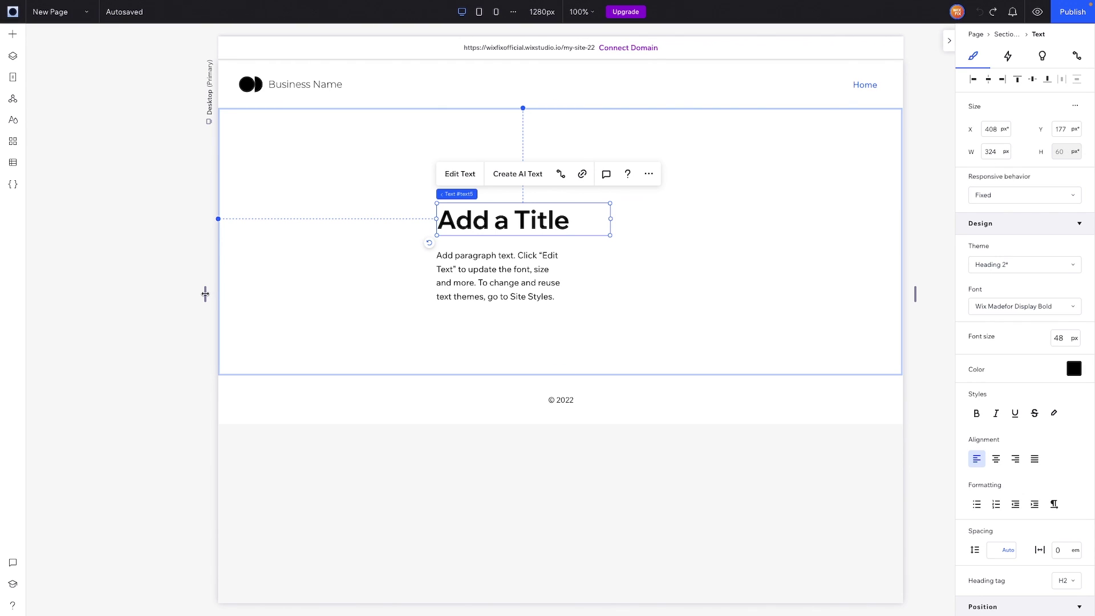
pyautogui.moveTo(205, 294); pyautogui.dragTo(439, 248)
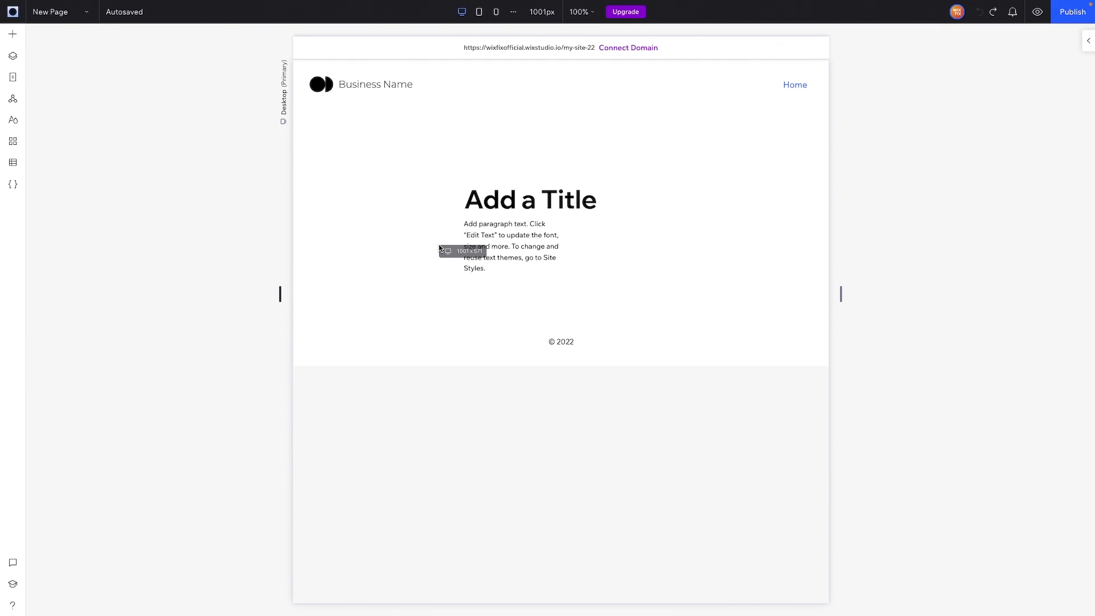
pyautogui.moveTo(439, 244); pyautogui.dragTo(439, 244)
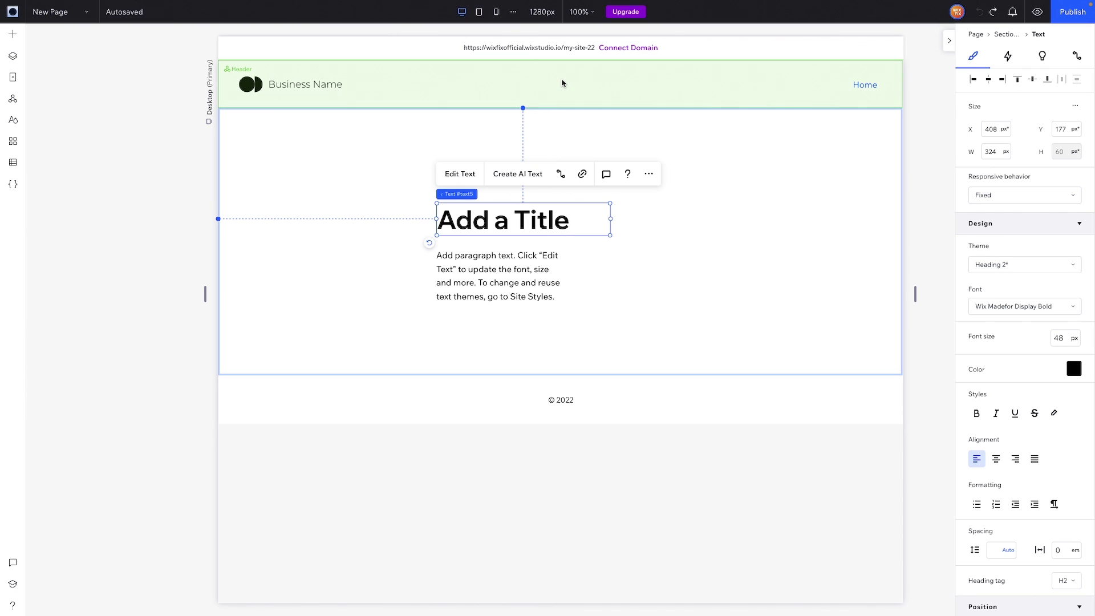
pyautogui.click(479, 13)
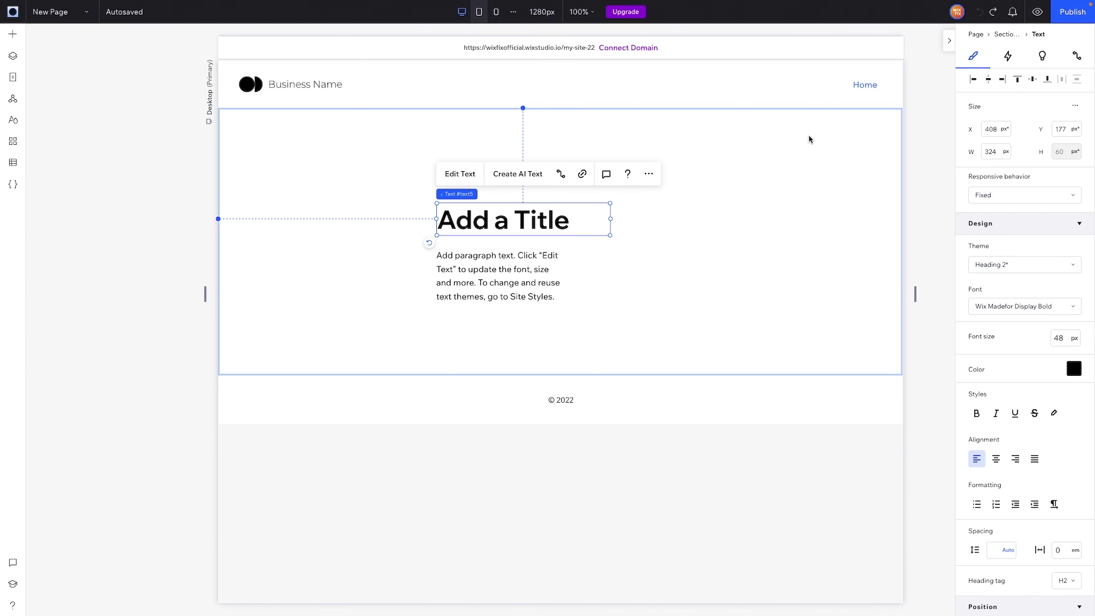
pyautogui.click(1063, 339)
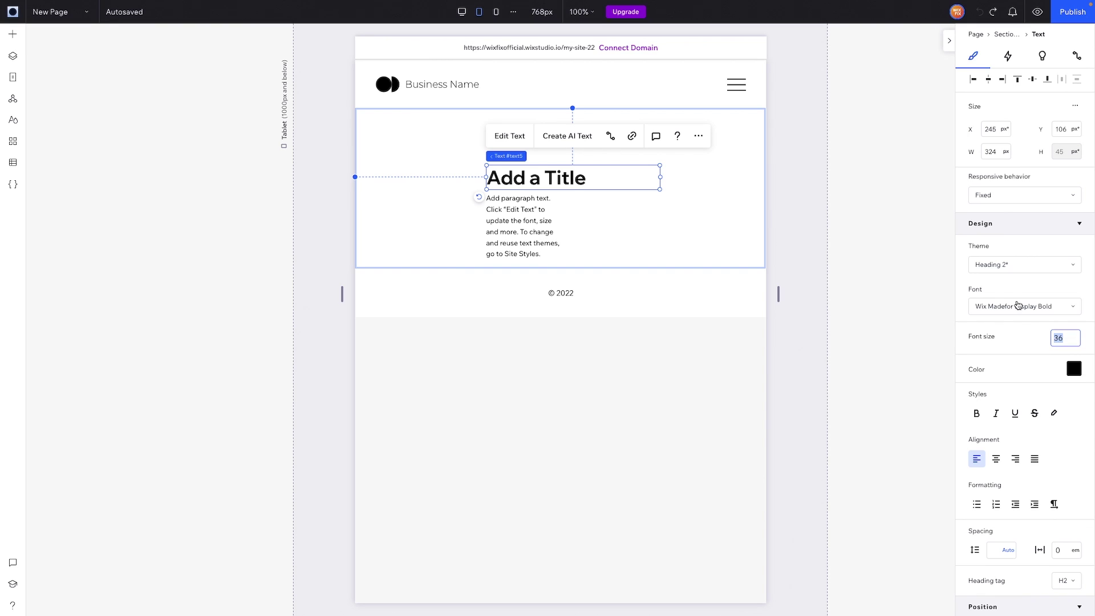
pyautogui.click(462, 11)
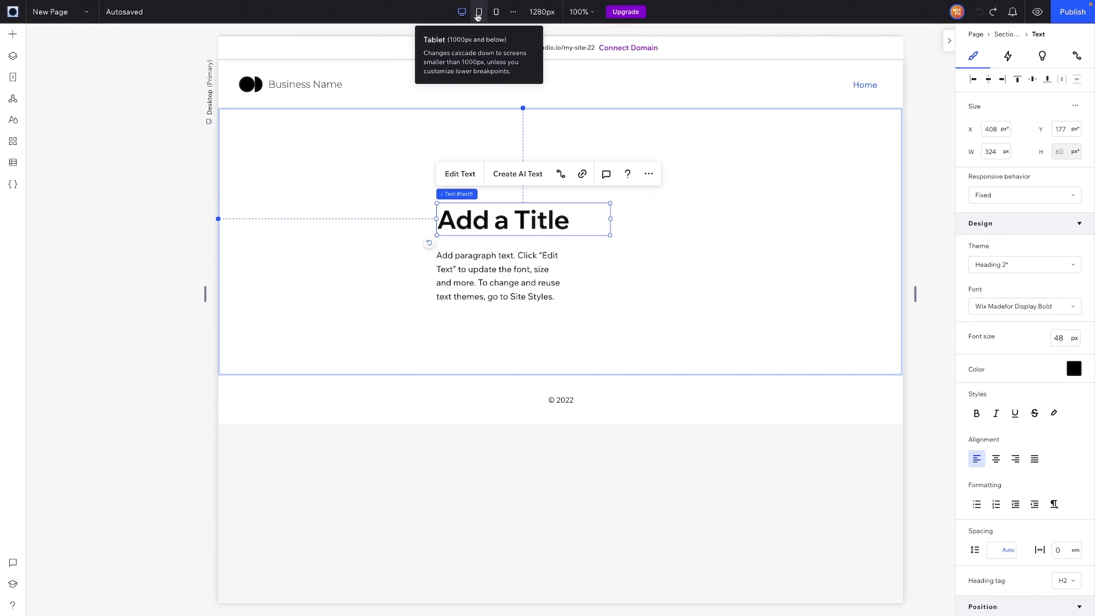
pyautogui.click(478, 15)
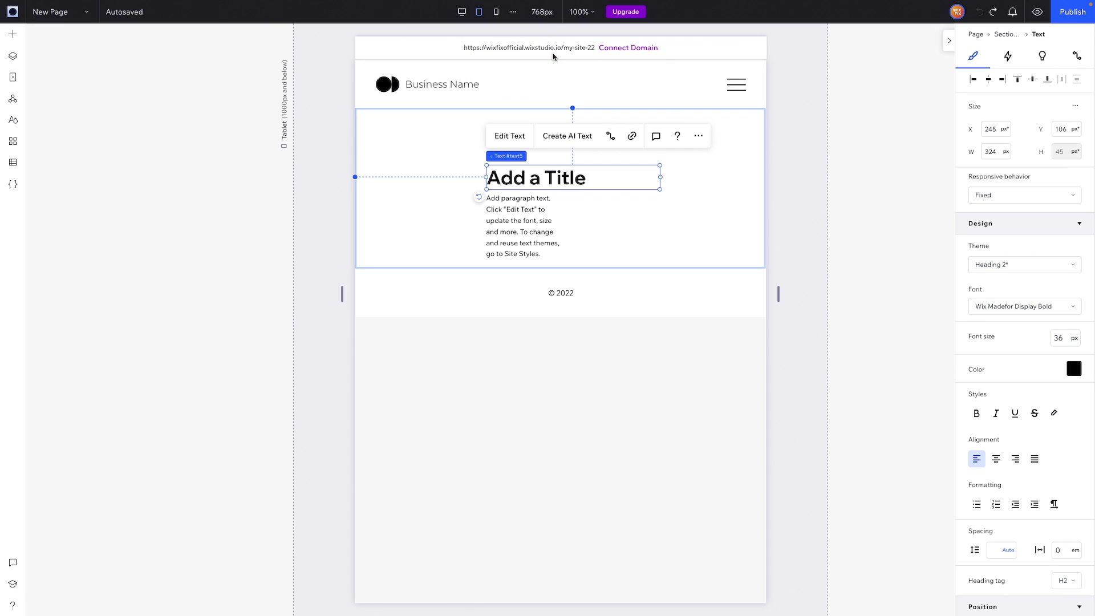
pyautogui.click(496, 12)
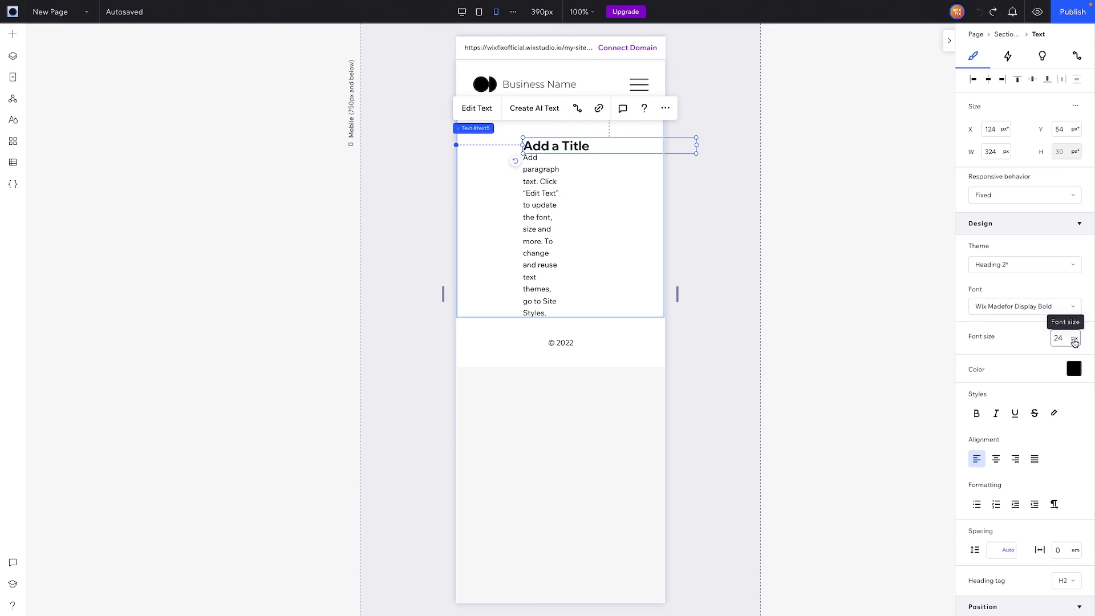
pyautogui.click(462, 12)
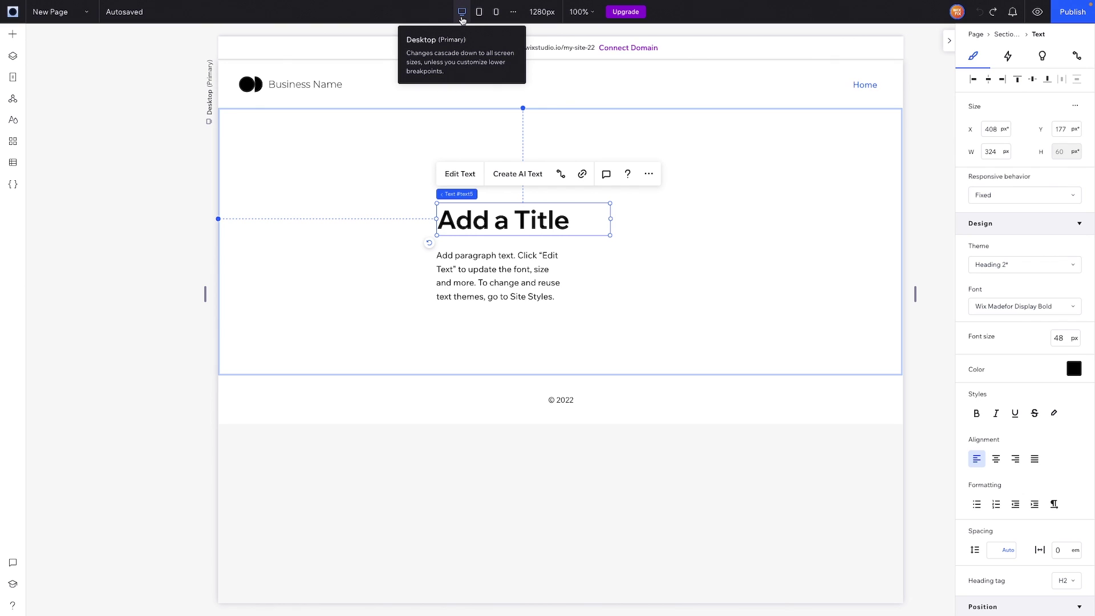
# Switch the title's responsive behavior back to Scale proportionally
pyautogui.click(984, 195)
pyautogui.click(1001, 158)
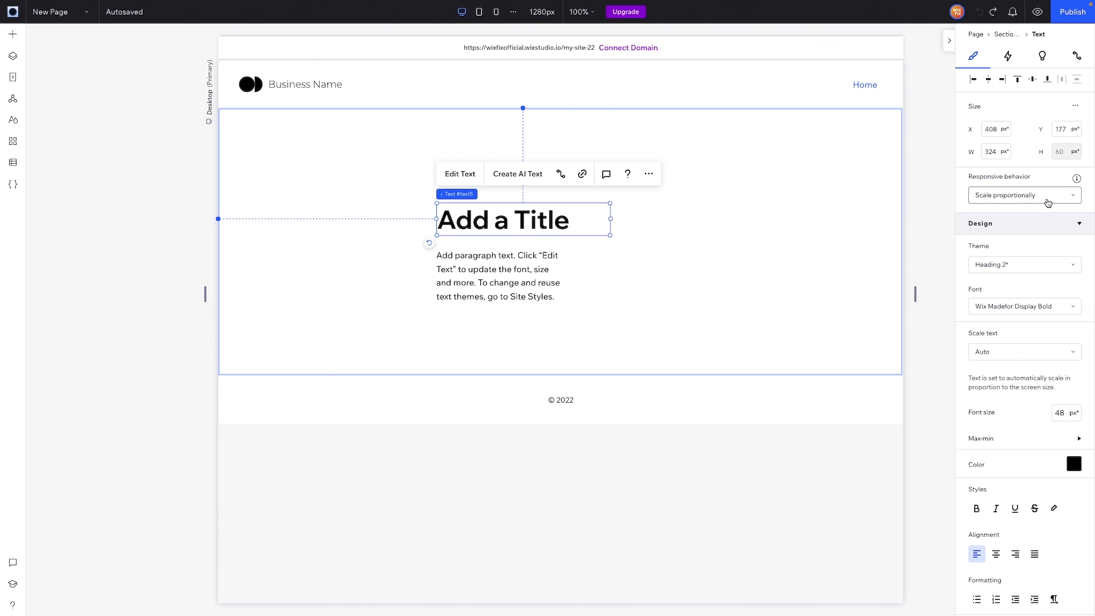
pyautogui.click(990, 196)
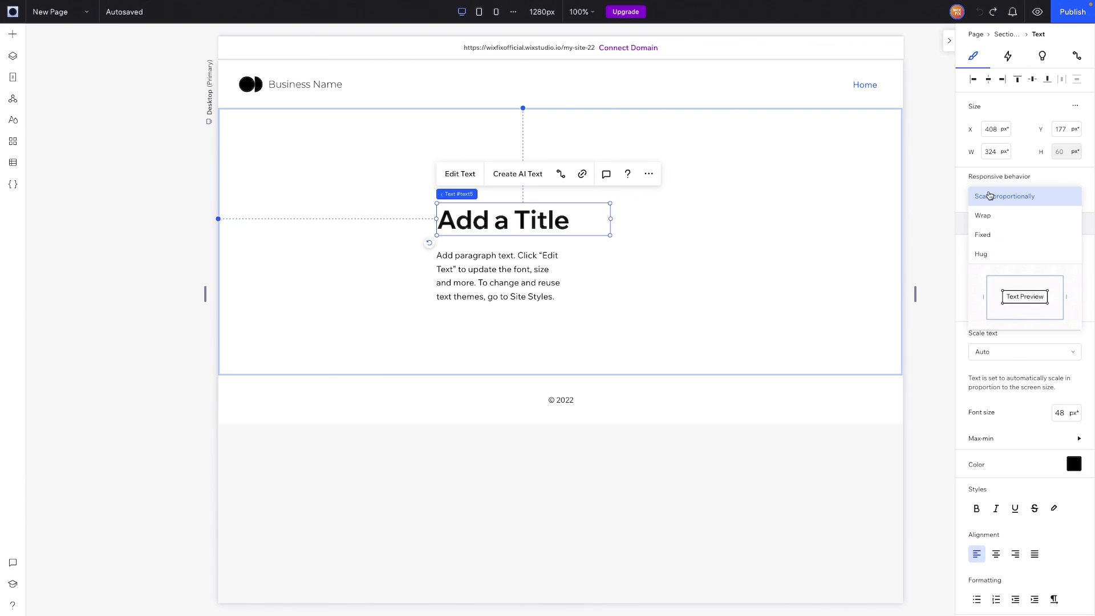